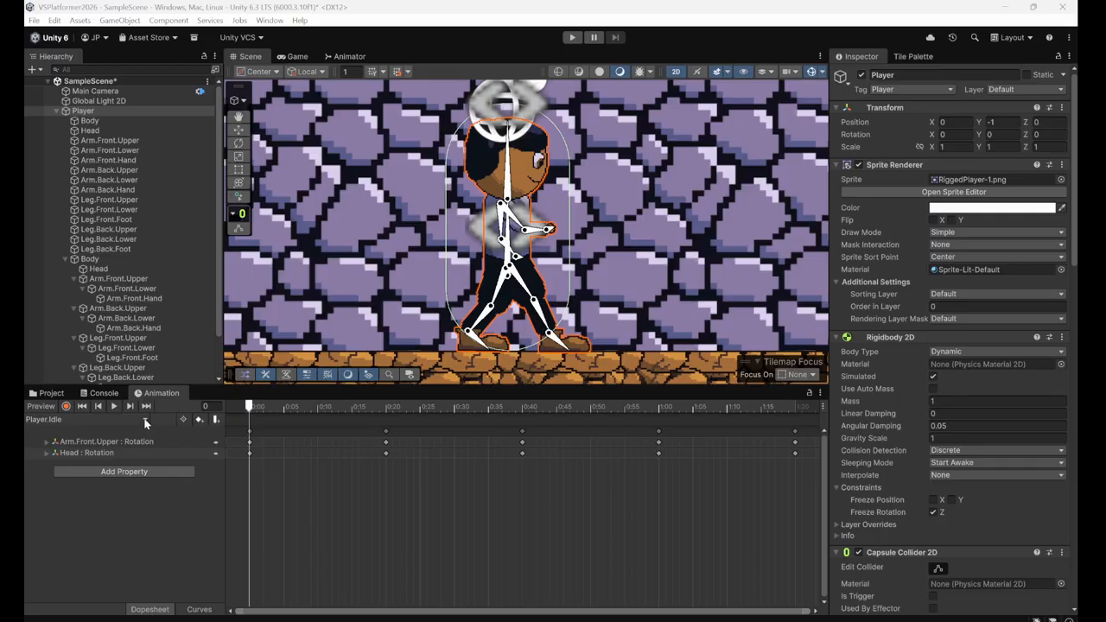
- Create a new animation clip for the player, saved as Player.Run in the Animation folder
click(77, 419)
click(93, 454)
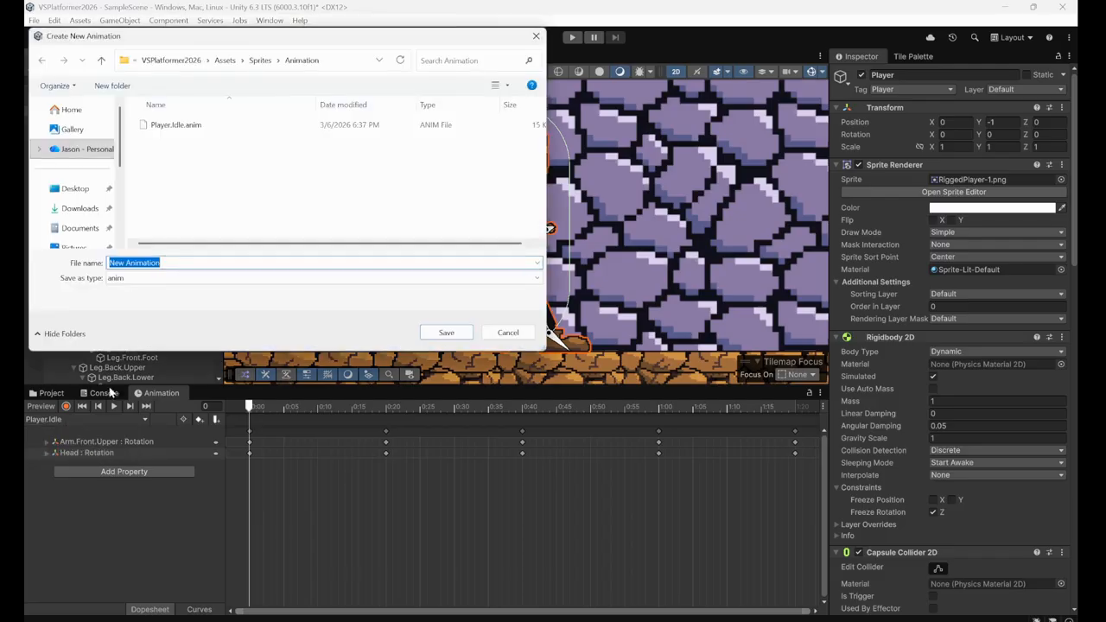
text(Pla)
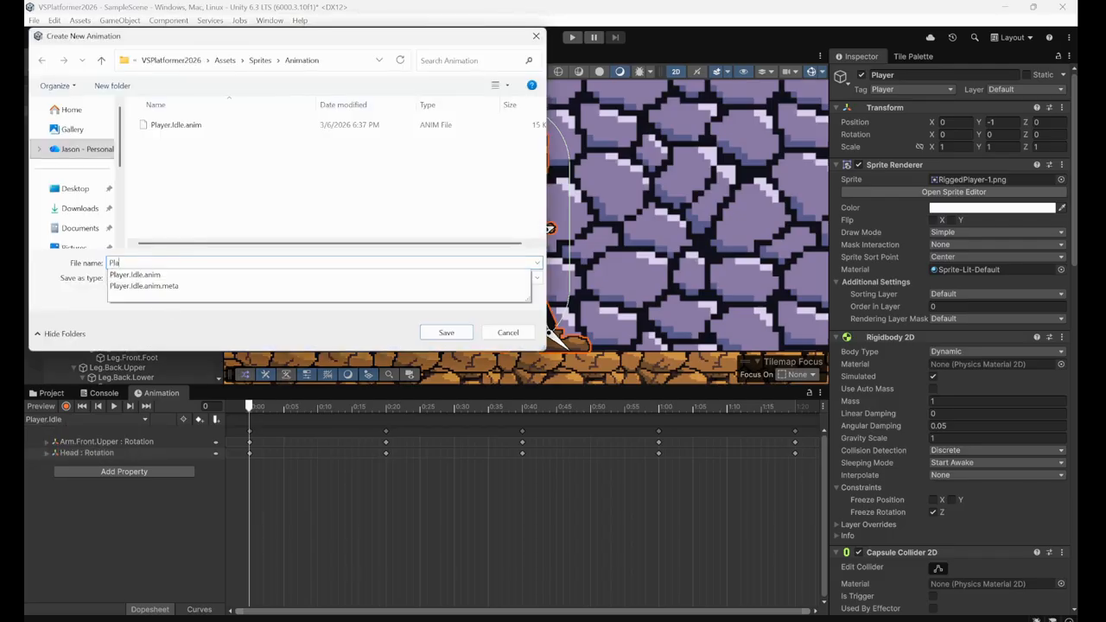
text(yer.Run)
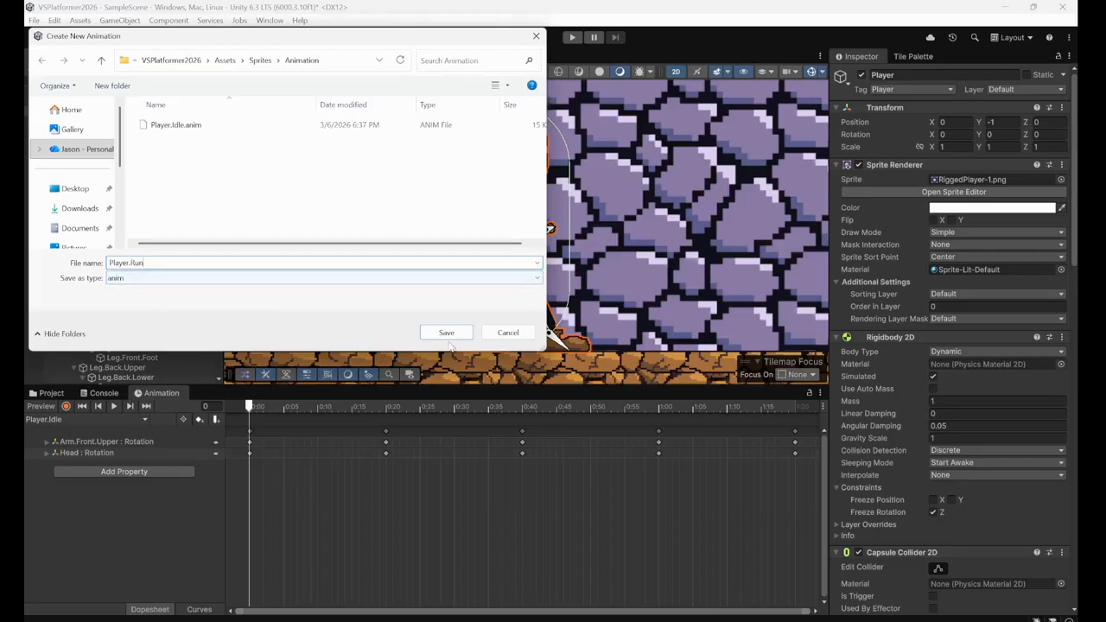
click(446, 333)
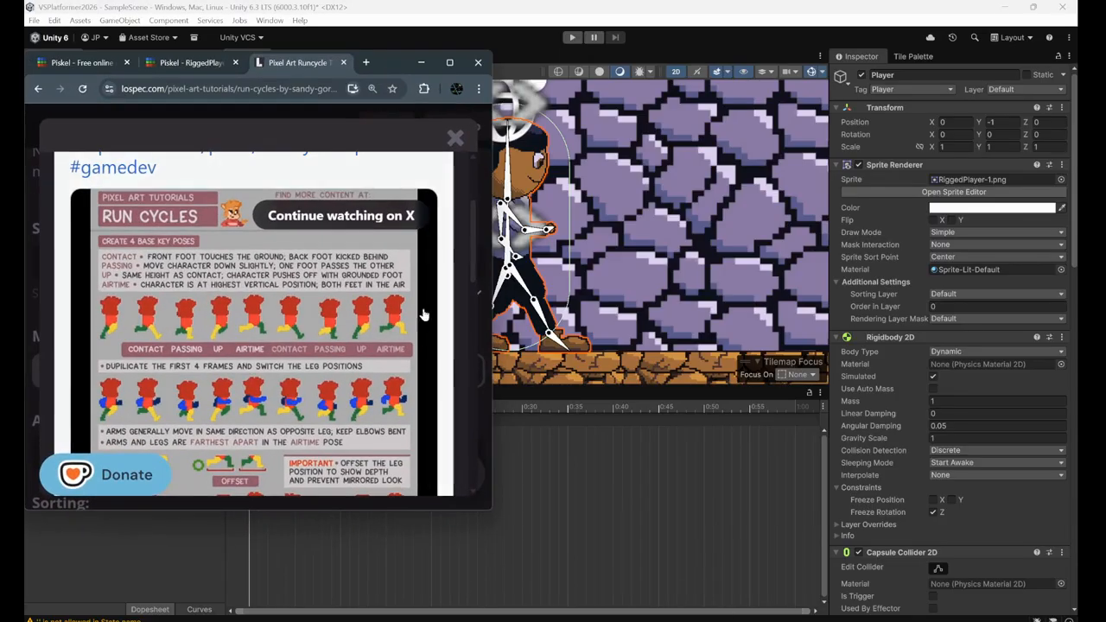
- Arrange the browser's run cycle reference and the Unity editor side by side on the screen
drag(406, 62, 389, 13)
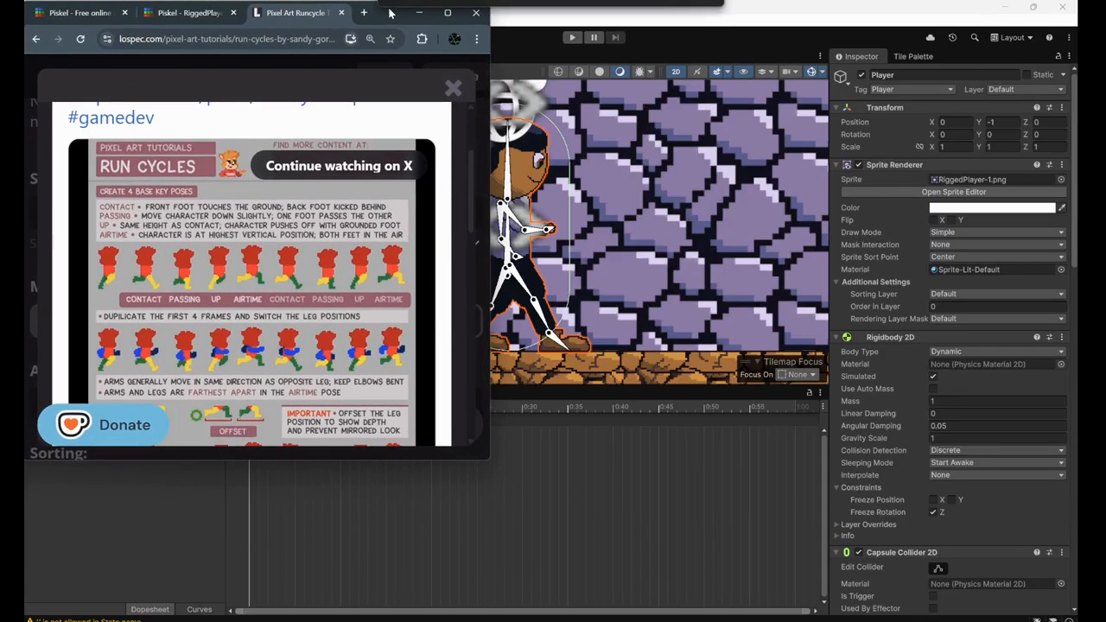
click(573, 26)
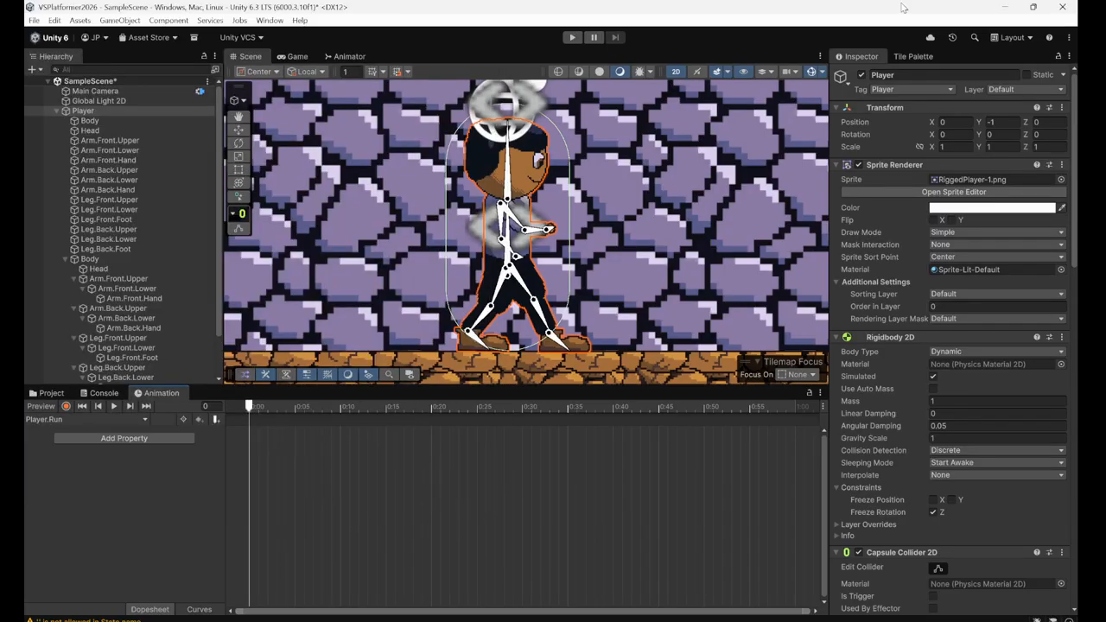
drag(902, 8, 1077, 2)
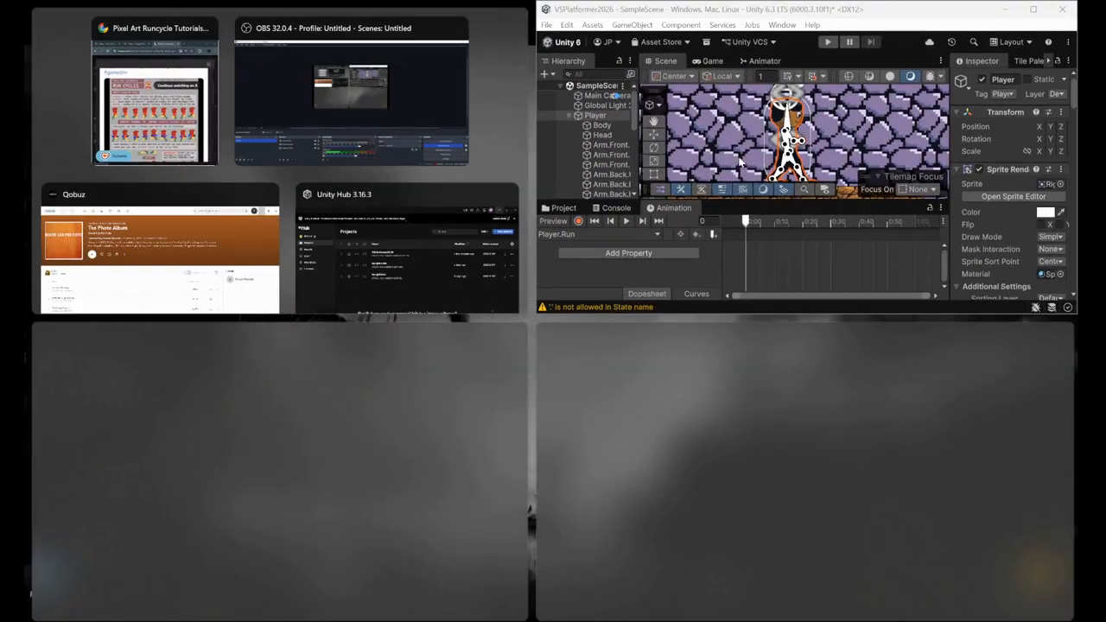
drag(805, 14, 1077, 144)
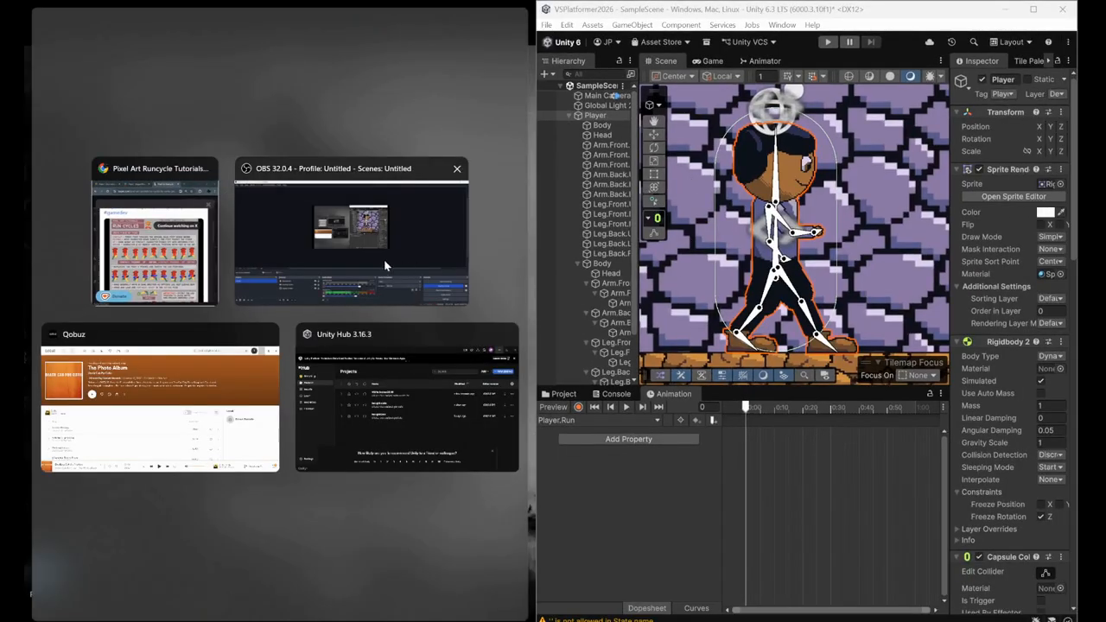
click(173, 259)
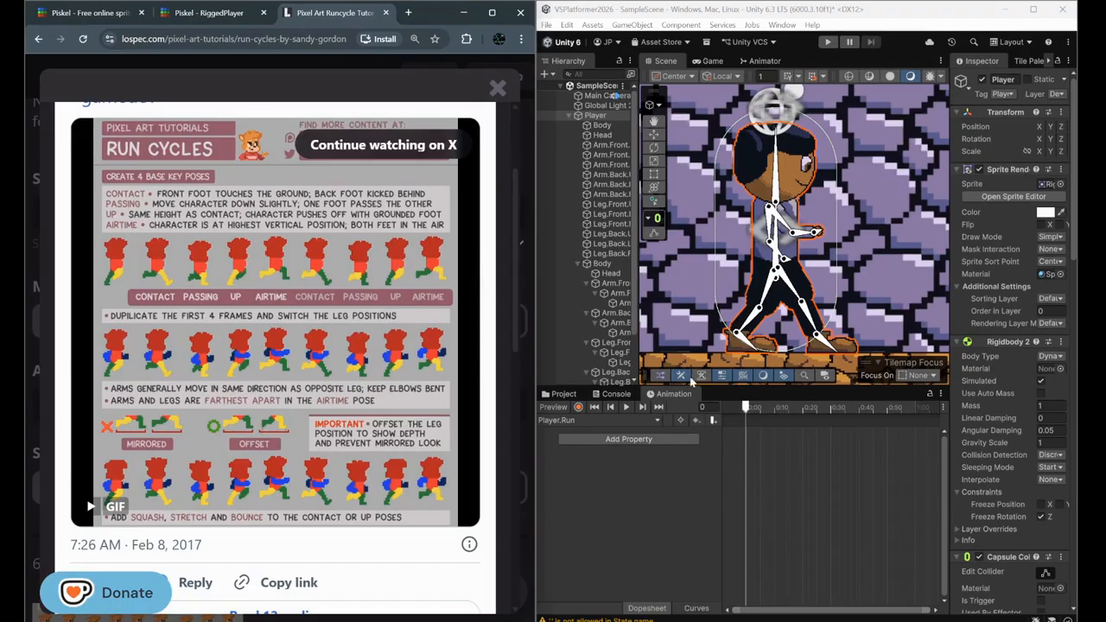
- Start recording and key the back leg's contact pose at frame 0, with the foot tilted toes up
scroll(706, 344, up, 1)
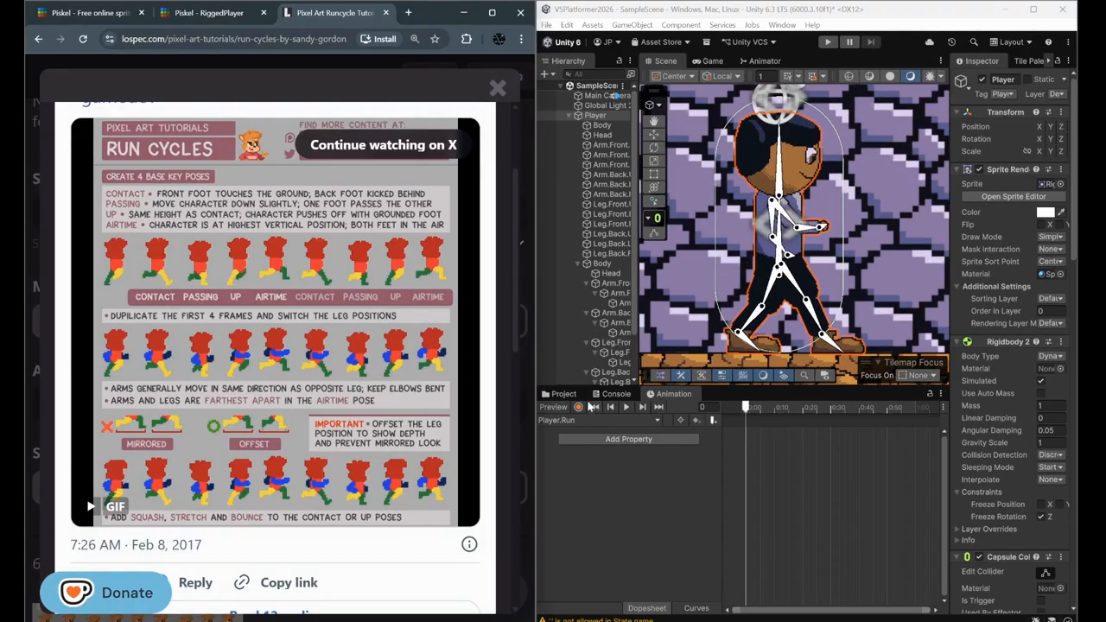
click(578, 407)
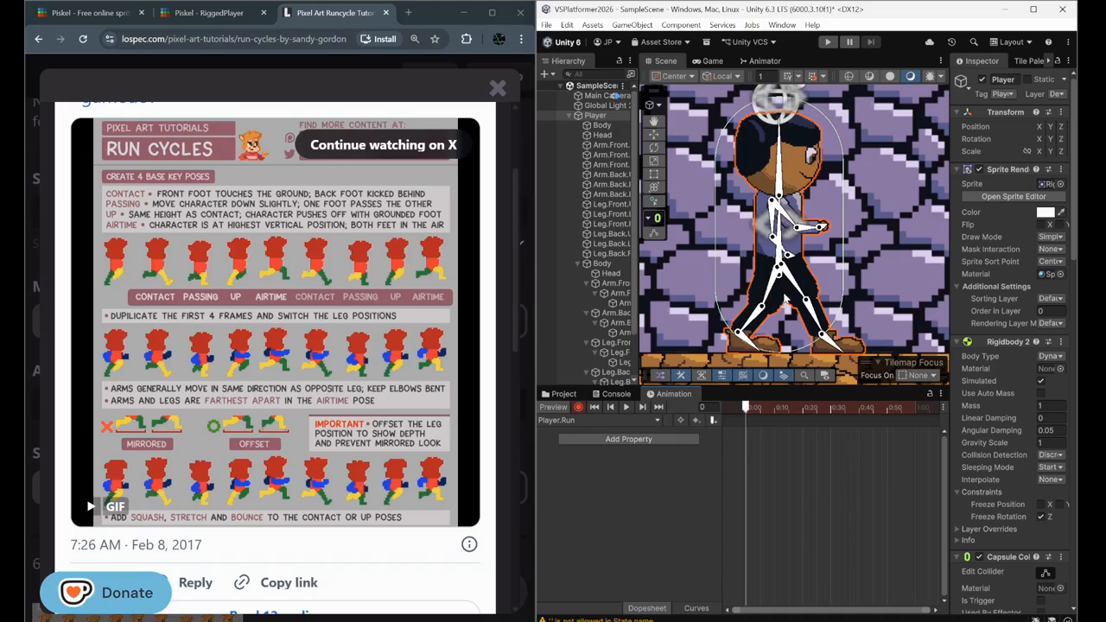
drag(799, 290, 845, 339)
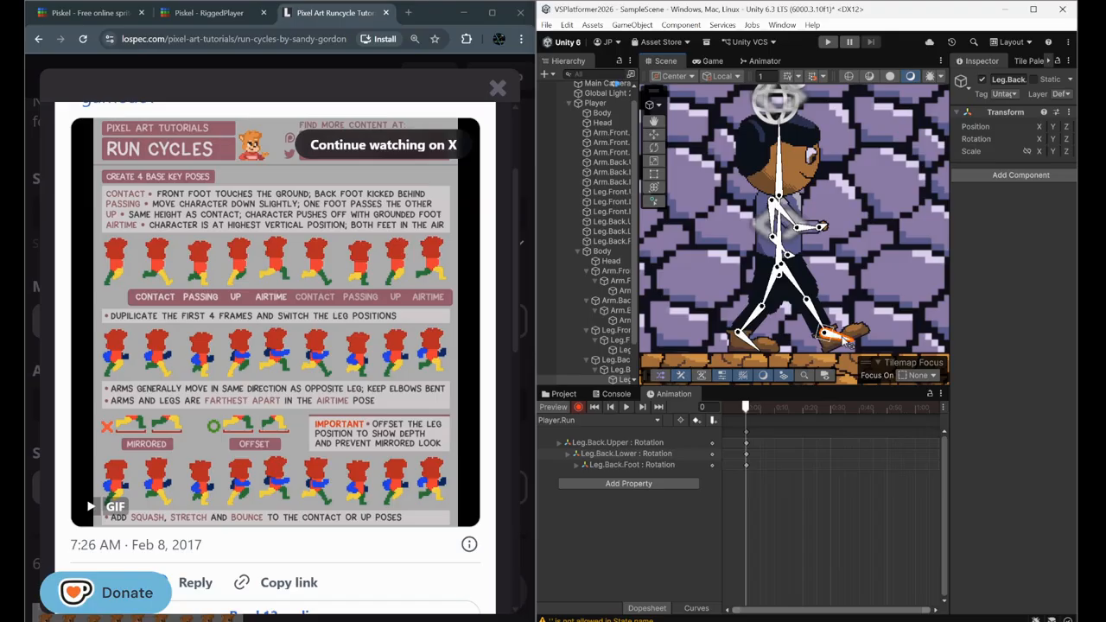
- At frame 10, bend the back leg's knee so the lower leg tucks under the body with the foot on the ground
drag(754, 407, 777, 416)
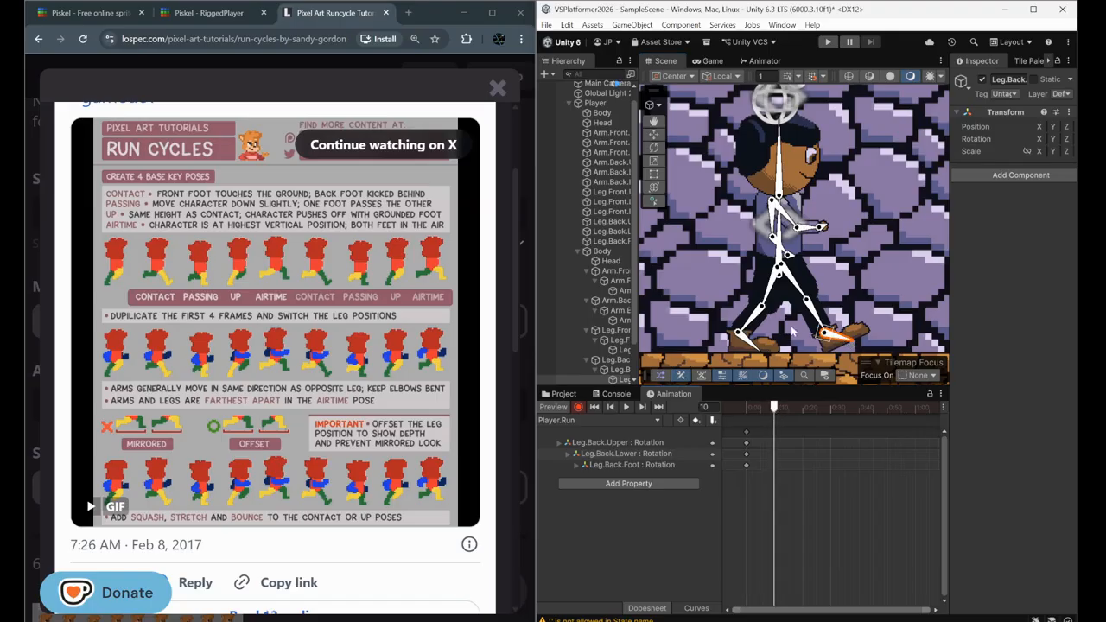
drag(802, 293, 798, 295)
drag(813, 327, 795, 345)
click(795, 294)
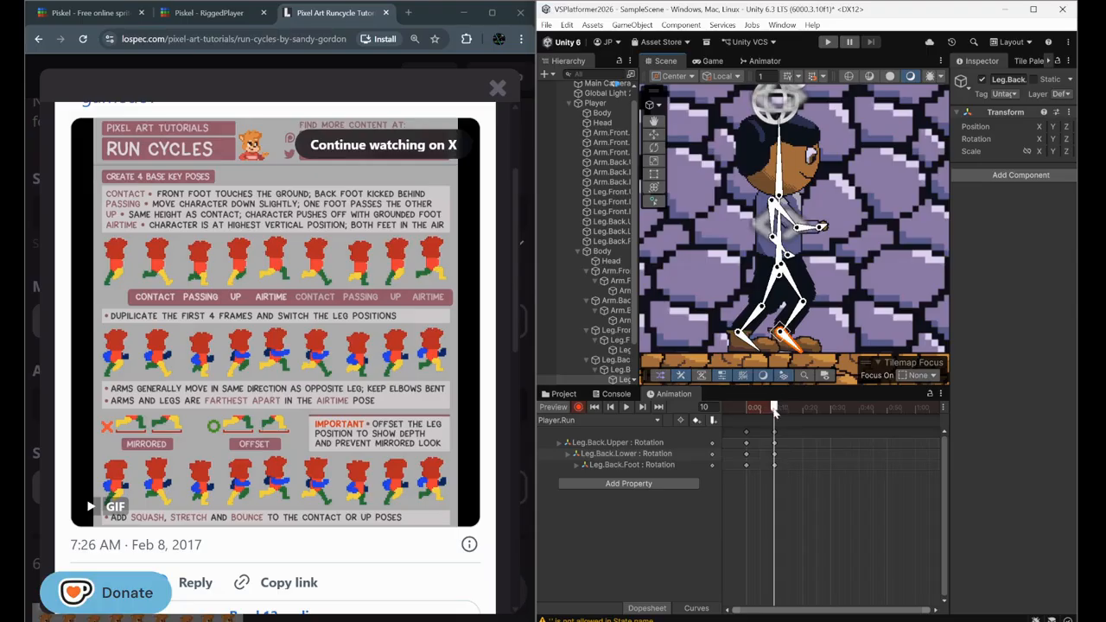
- At frame 20, swing the back leg behind the body until it overlaps the front leg
drag(775, 412, 801, 412)
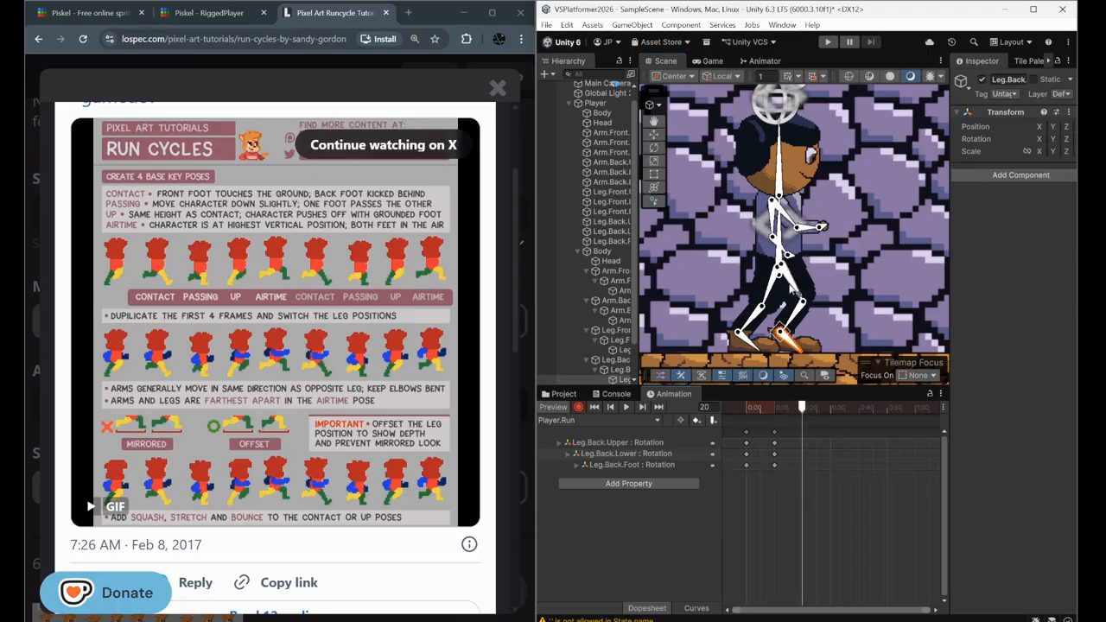
drag(793, 287, 750, 346)
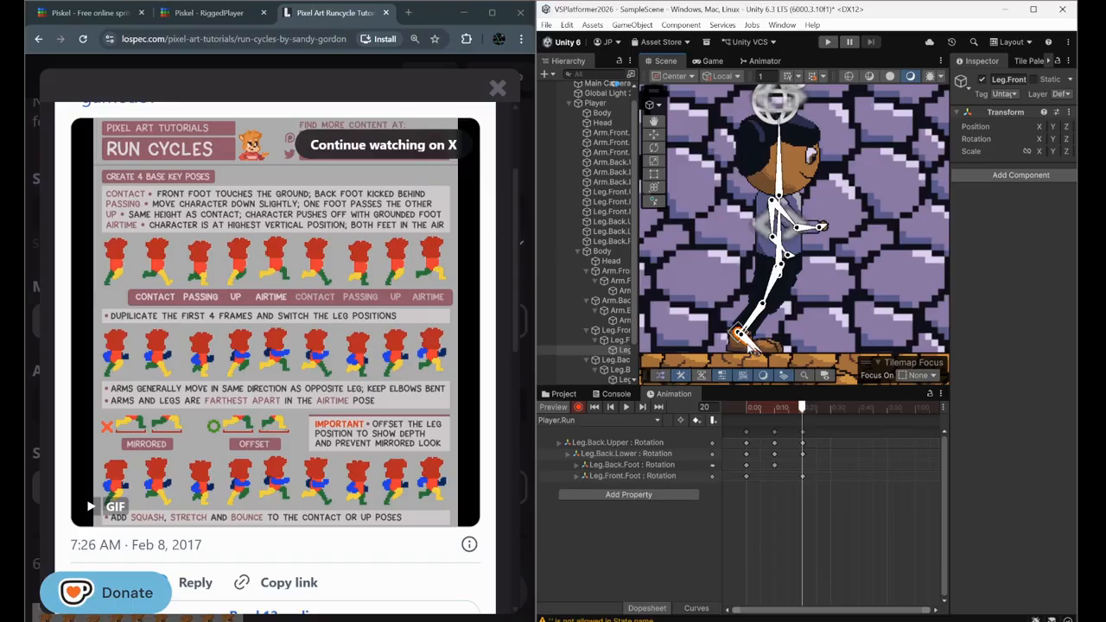
click(755, 349)
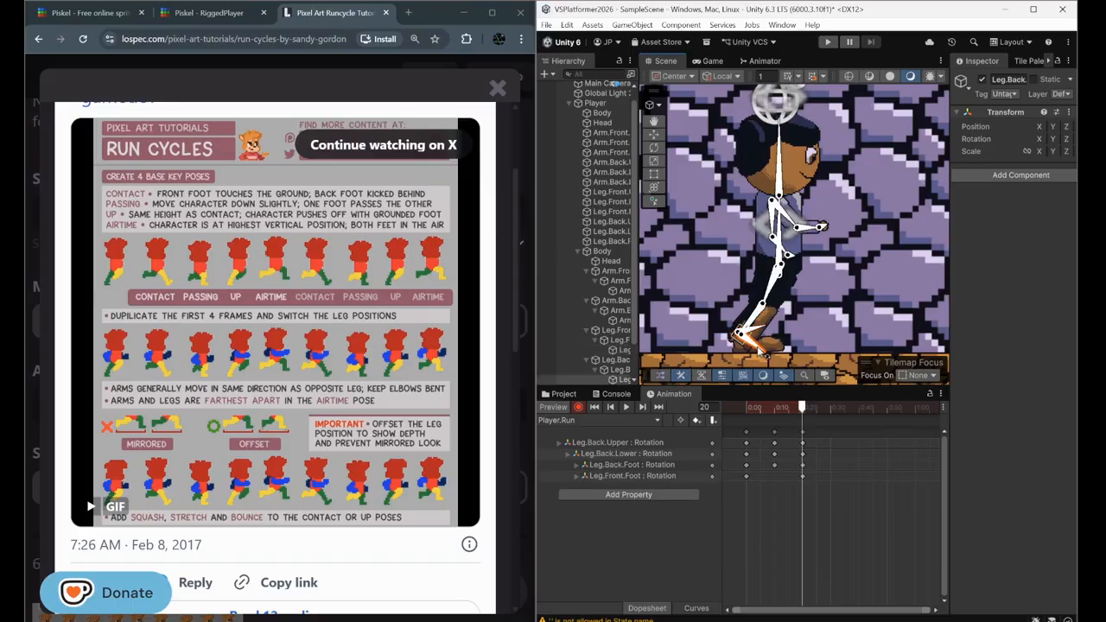
- Swing the back leg aside with recording off, then key the front foot angled down to the ground at frame 20
click(579, 407)
click(774, 287)
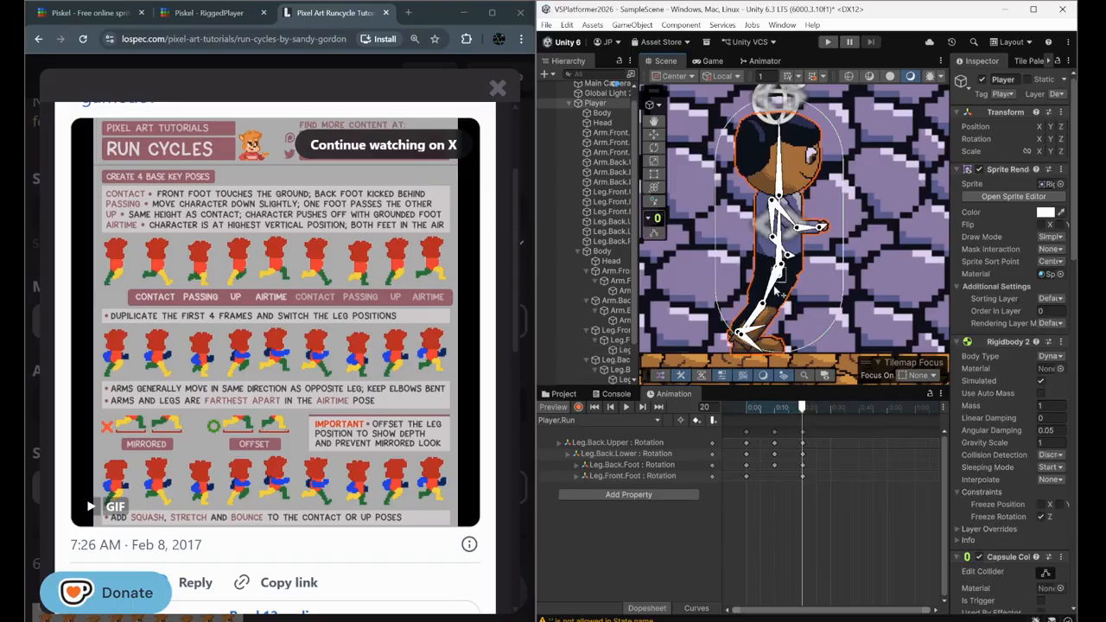
drag(775, 286, 815, 245)
click(795, 282)
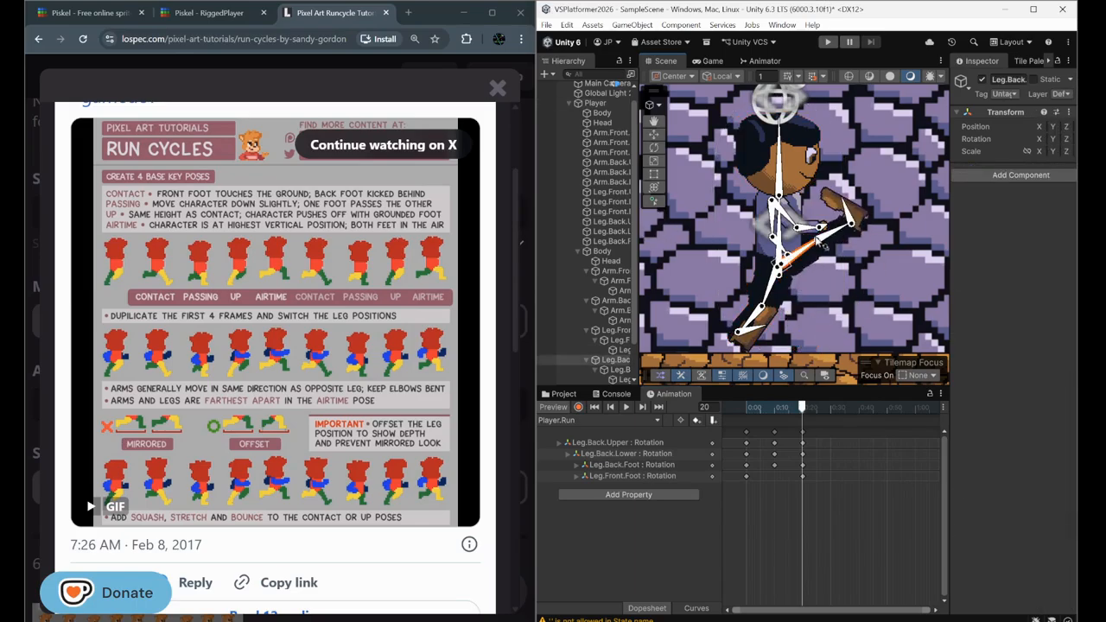
click(761, 332)
click(578, 407)
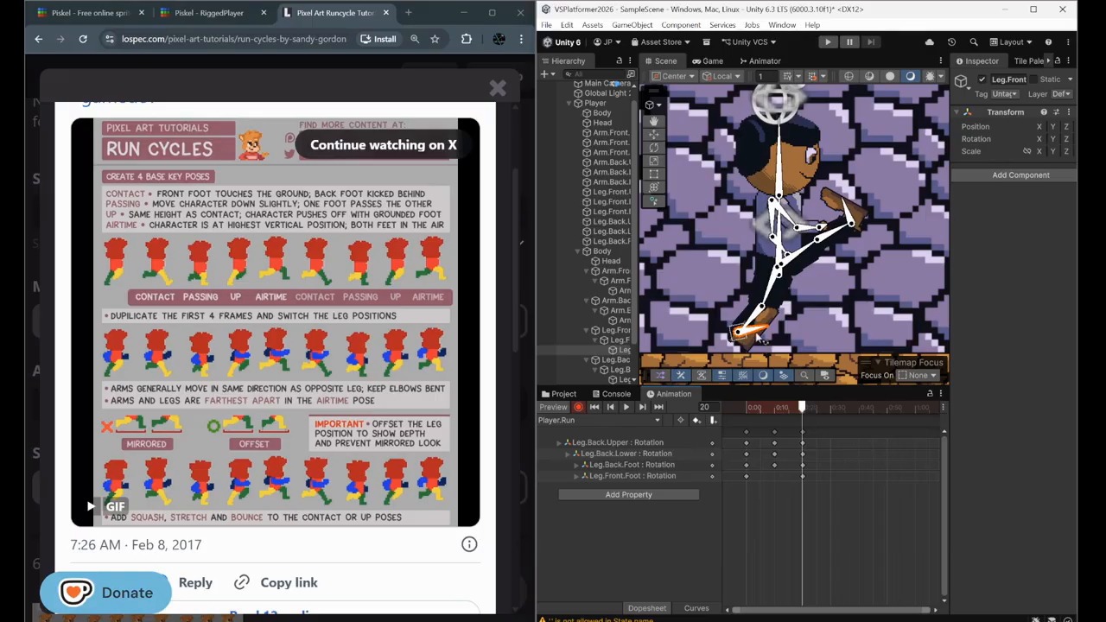
drag(760, 332, 759, 357)
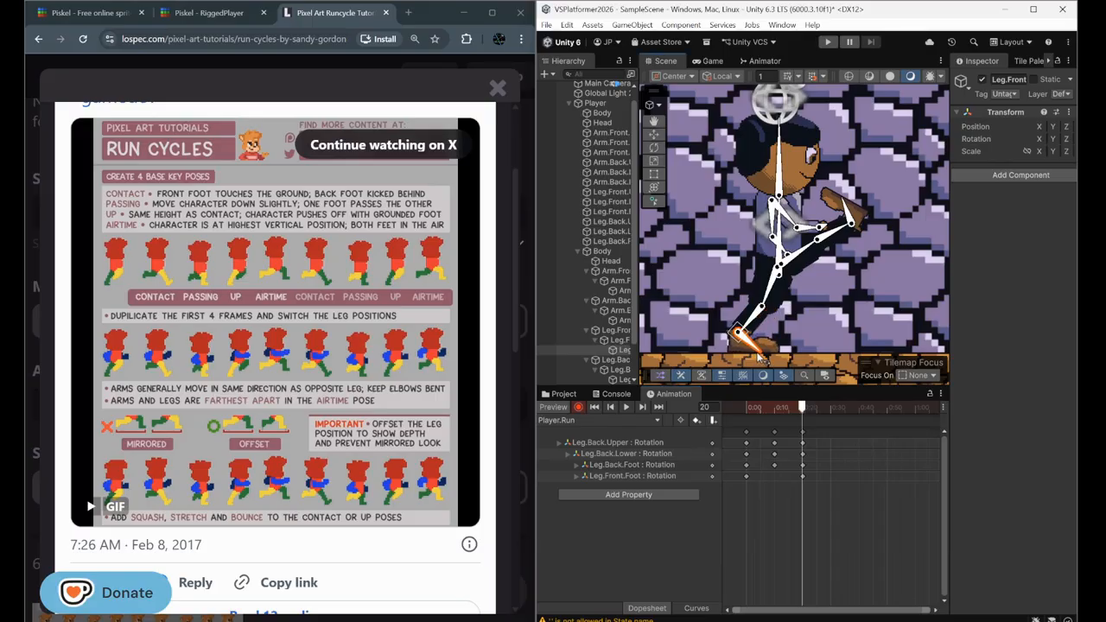
- At frame 30, move the back leg forward out of the way without recording, and key the front leg kicked behind the body
drag(803, 413, 831, 407)
click(791, 349)
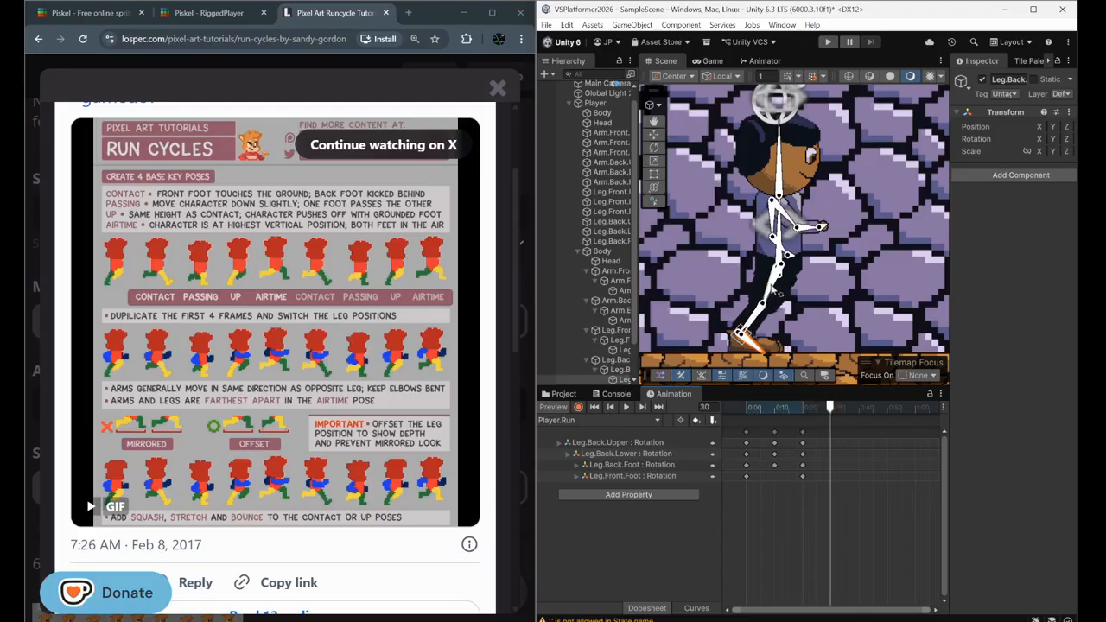
drag(773, 280, 822, 265)
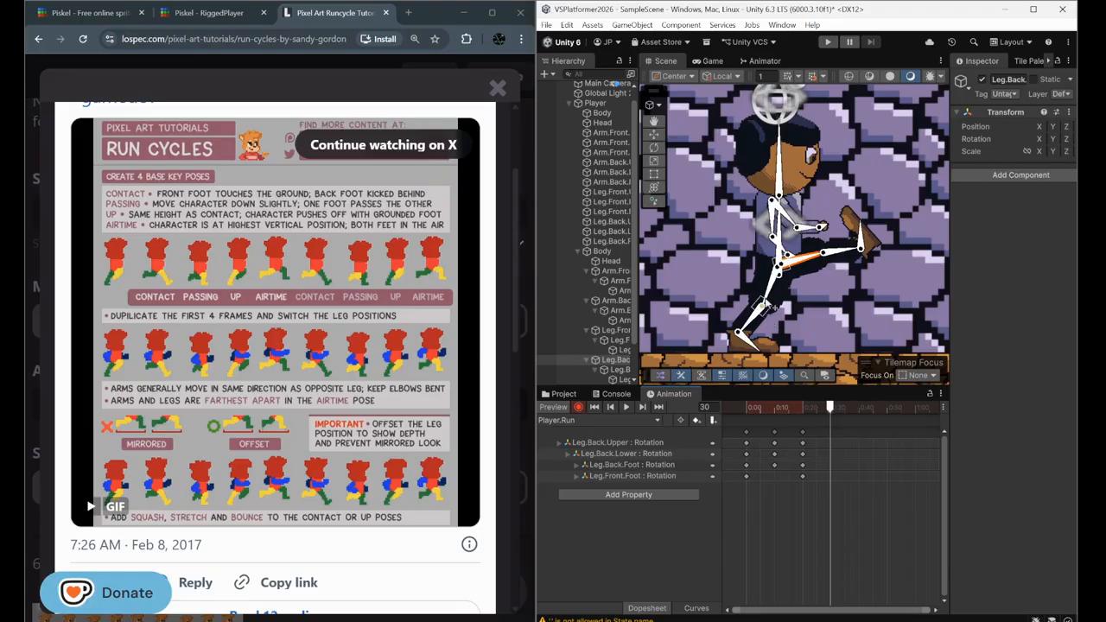
click(773, 299)
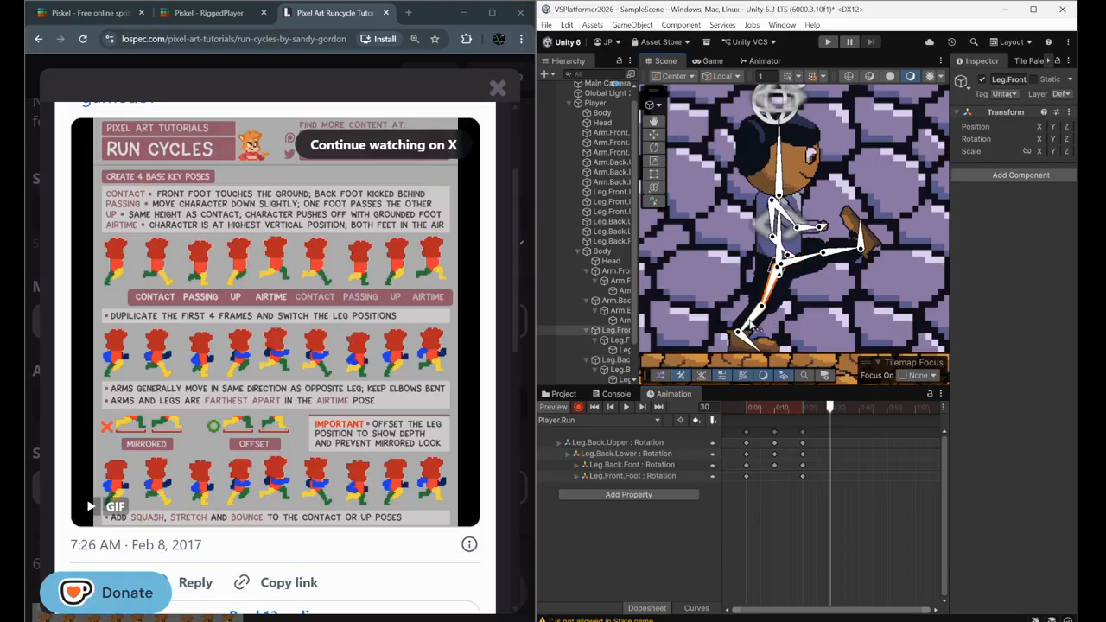
drag(763, 300, 698, 313)
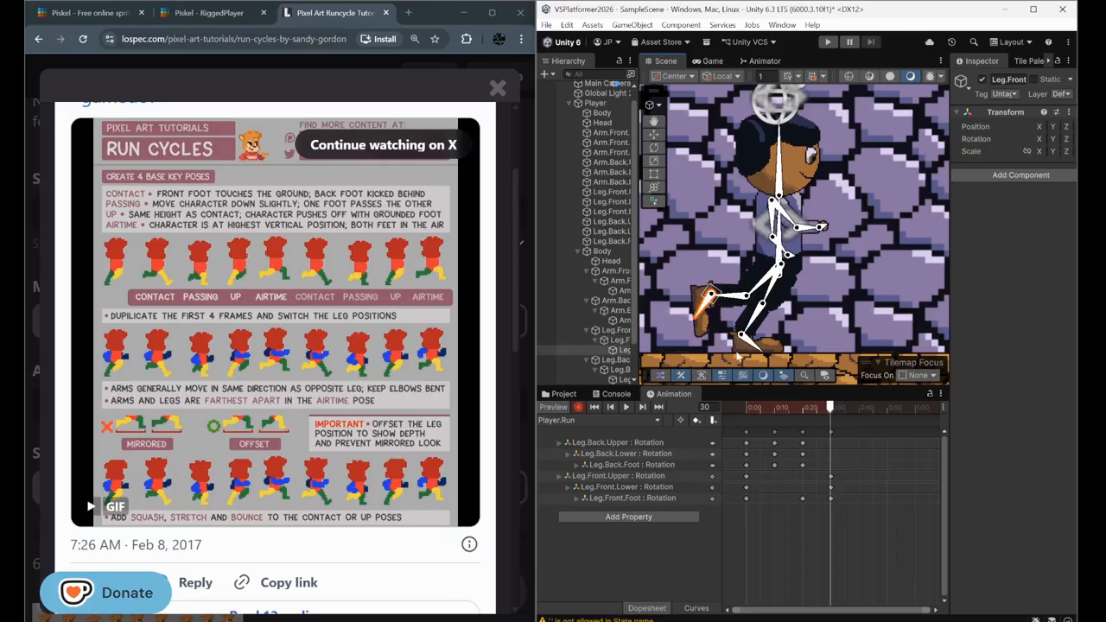
- Play back the run clip to check the leg motion, and return to the keyframe at frame 20
click(624, 408)
click(624, 409)
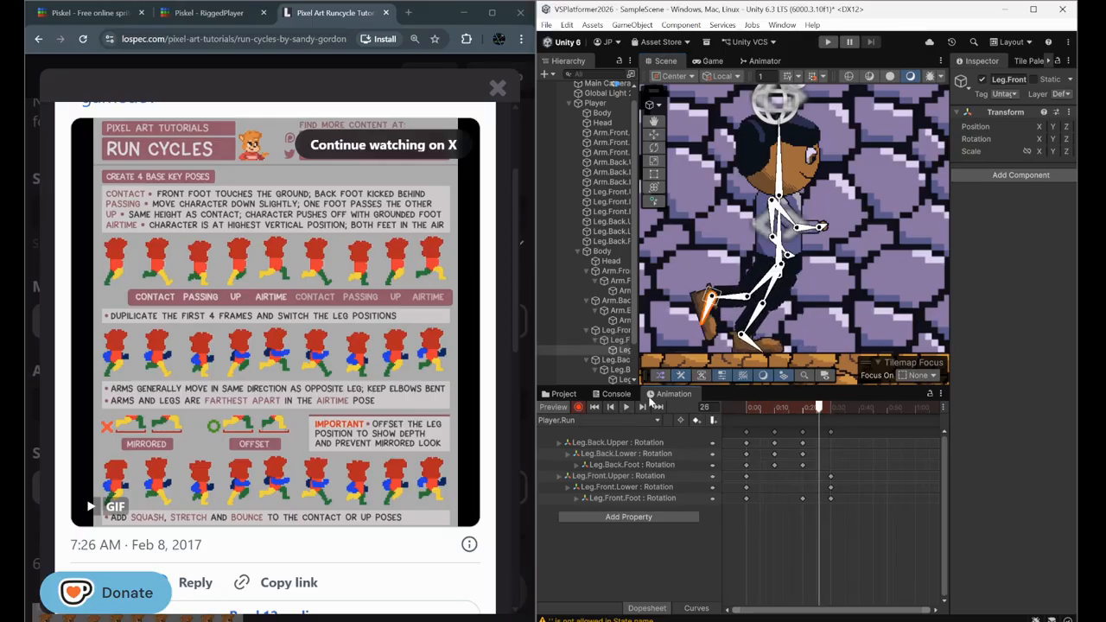
click(611, 407)
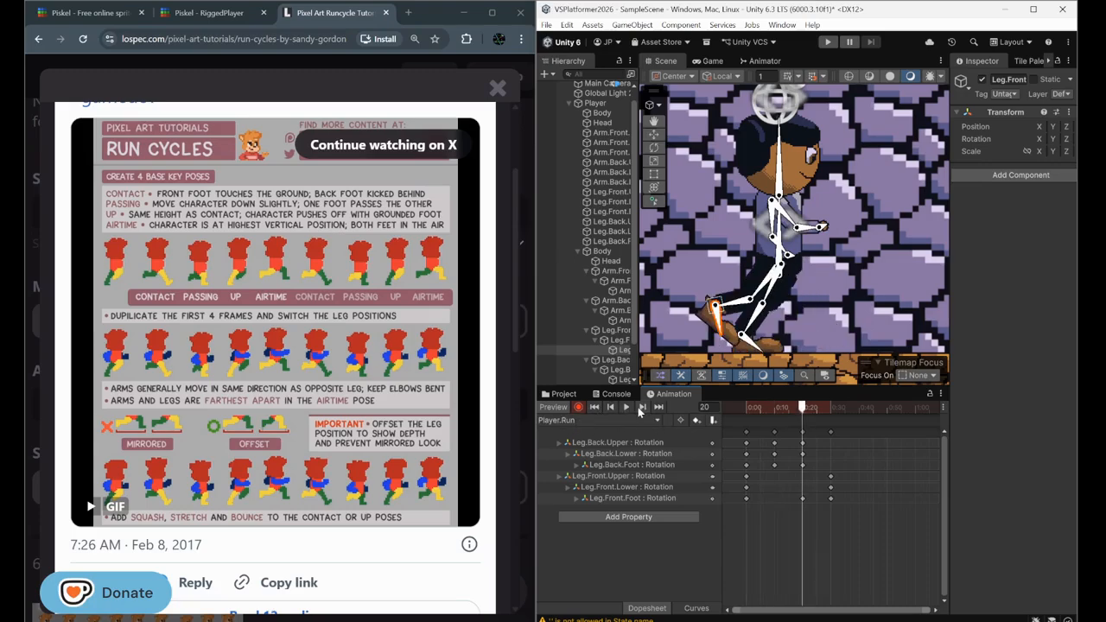
- Remove the Leg.Front.Upper, Leg.Front.Lower and Leg.Front.Foot rotation properties from the Player.Run clip
click(622, 478)
right_click(621, 478)
click(625, 485)
right_click(625, 480)
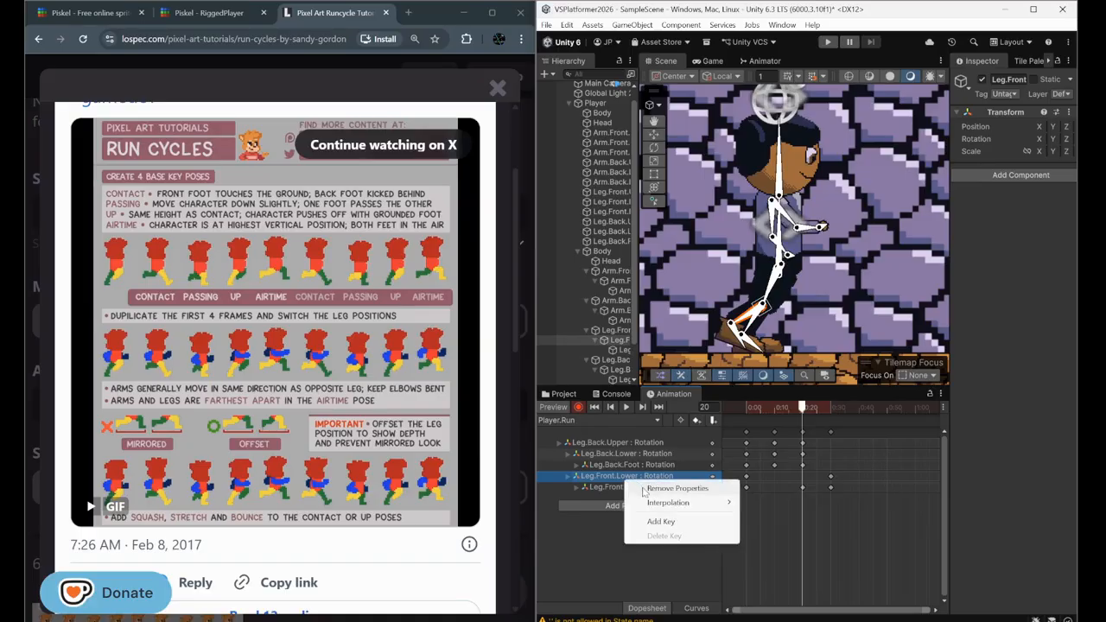
click(644, 487)
right_click(624, 477)
click(643, 486)
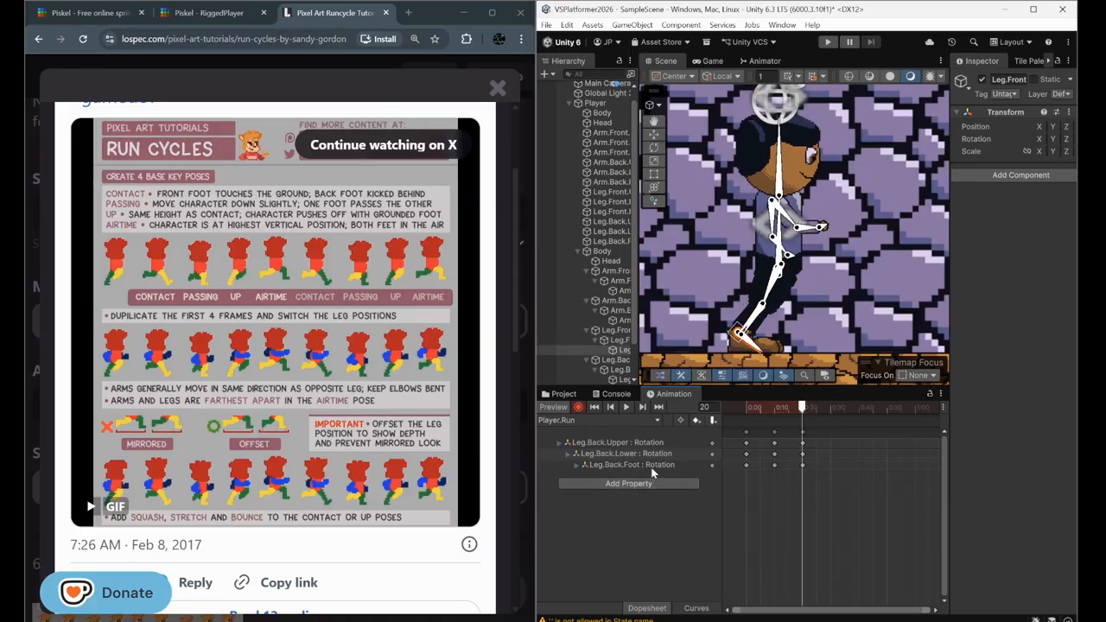
- Key the back leg kicked behind the body at frame 20 and raised slightly higher at frame 30
click(643, 443)
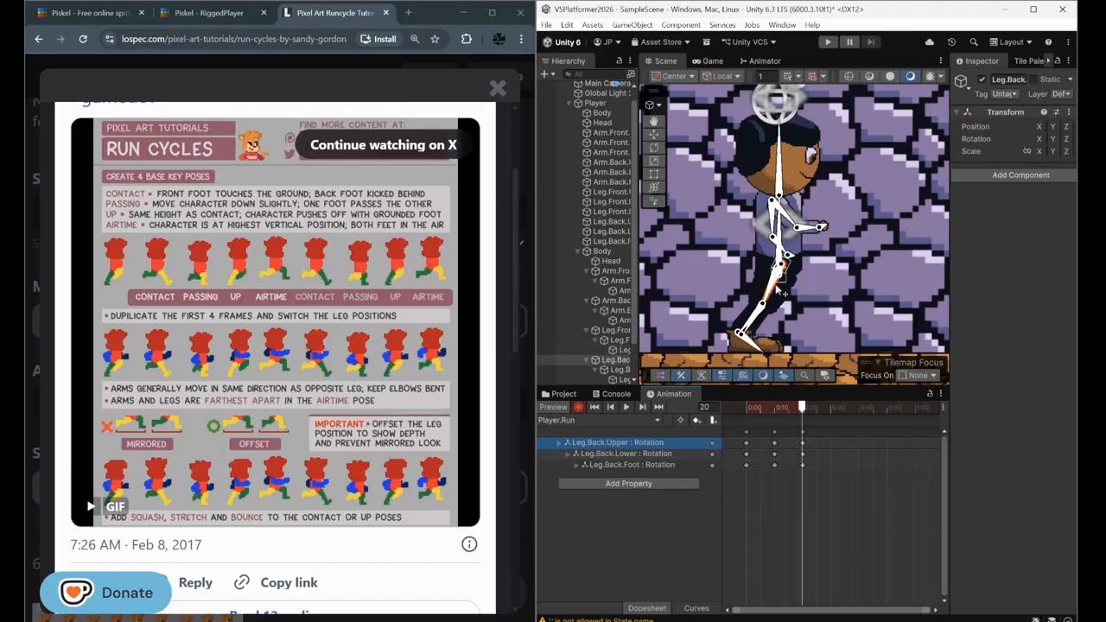
drag(774, 293, 688, 303)
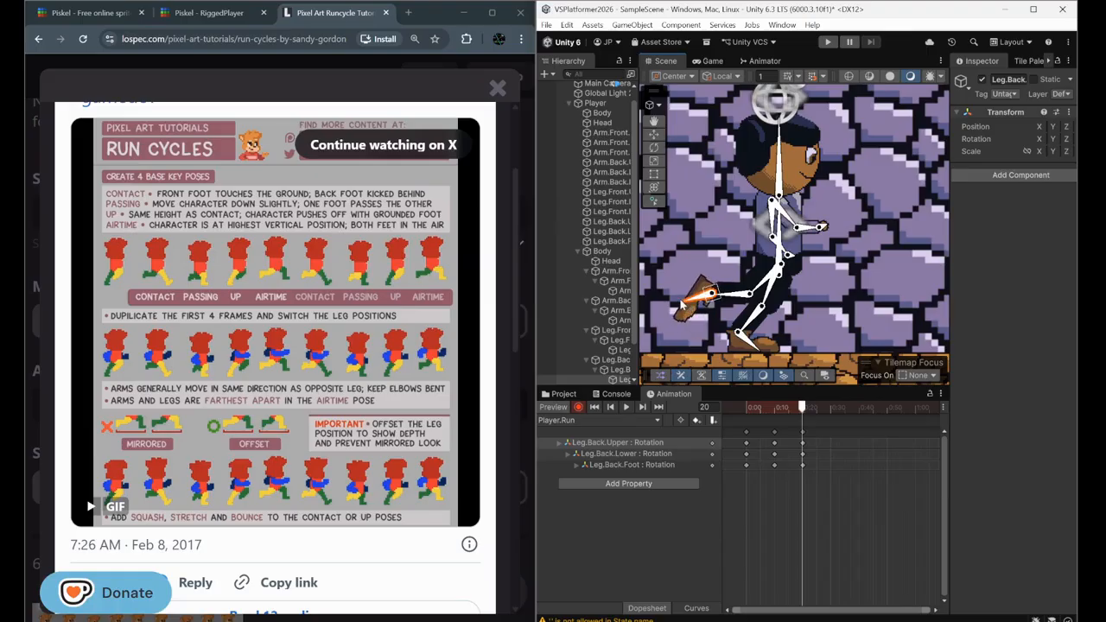
drag(764, 291, 741, 308)
drag(802, 411, 830, 412)
drag(777, 298, 694, 303)
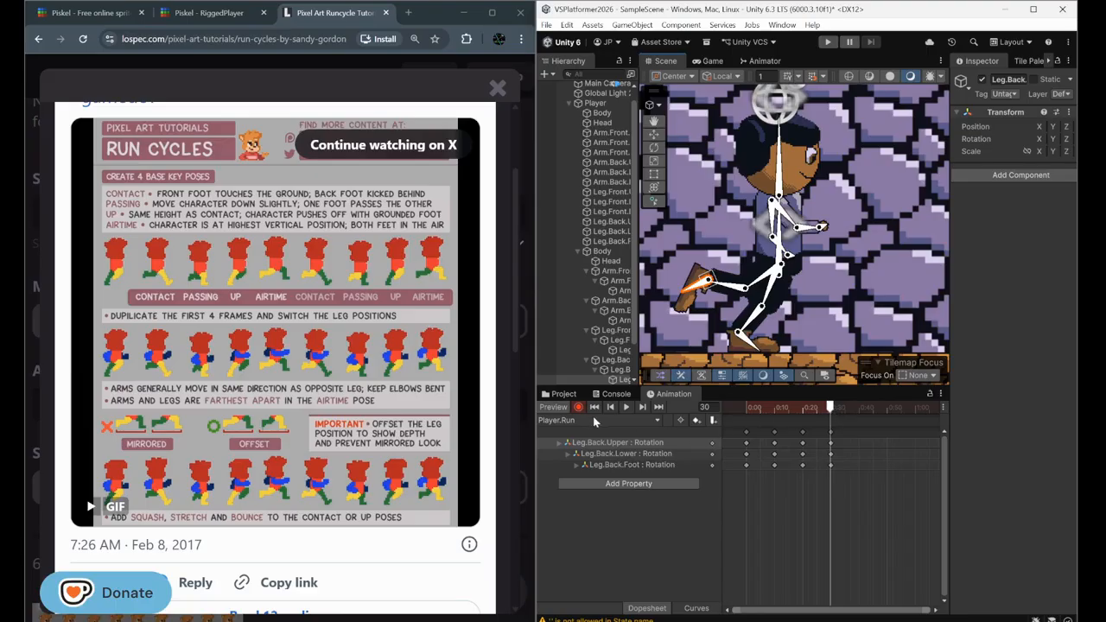
- Raise the front leg out of the way with recording off, and turn keyframe recording back on
click(579, 408)
drag(770, 289, 810, 217)
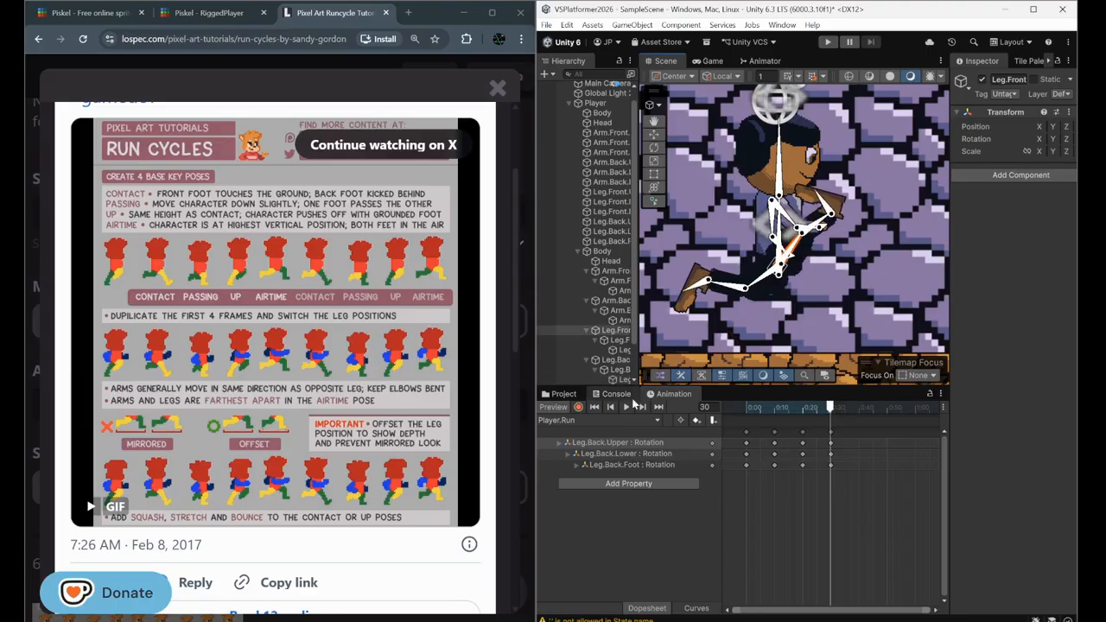
click(578, 407)
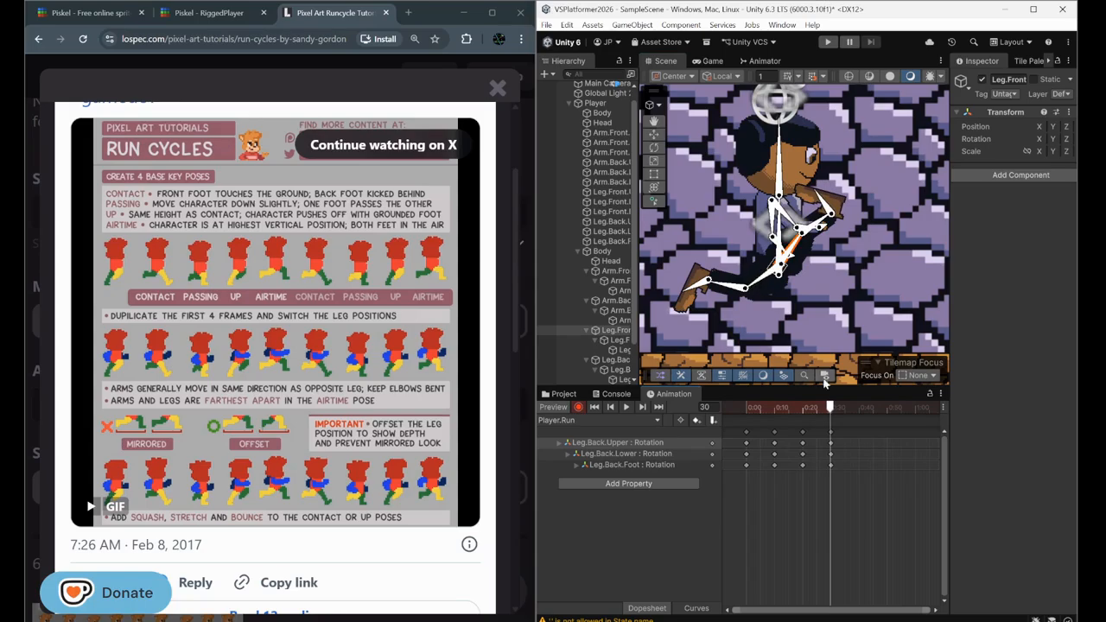
- Key the back leg kicked behind the body at frame 40 and passing under it with the foot trailing at frame 50
drag(830, 406, 859, 412)
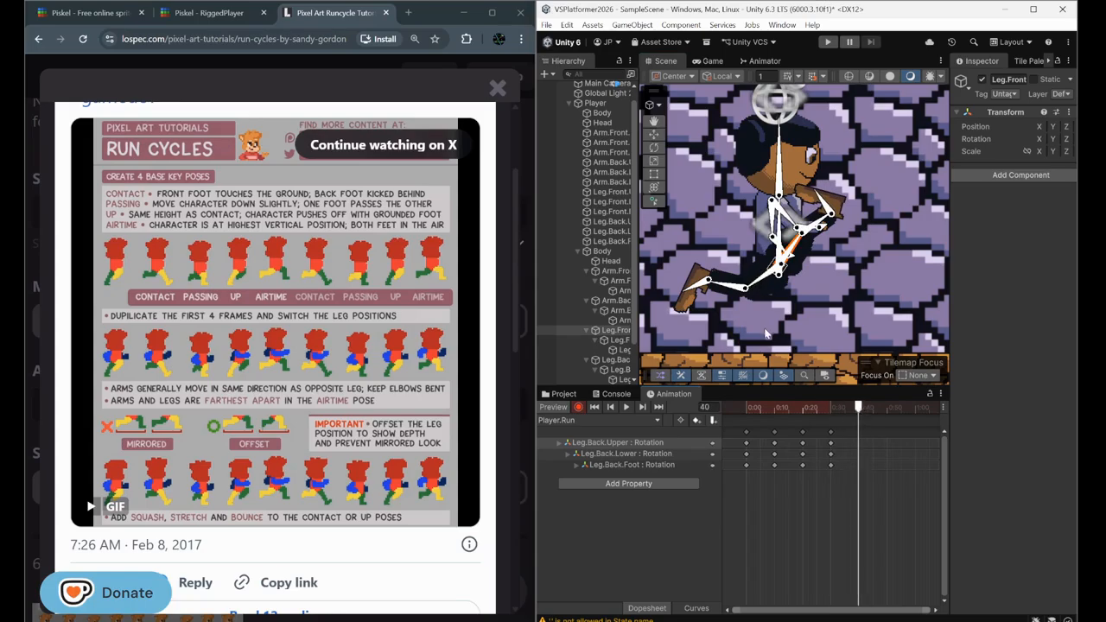
click(760, 288)
drag(760, 288, 702, 292)
drag(858, 407, 886, 407)
drag(764, 286, 743, 305)
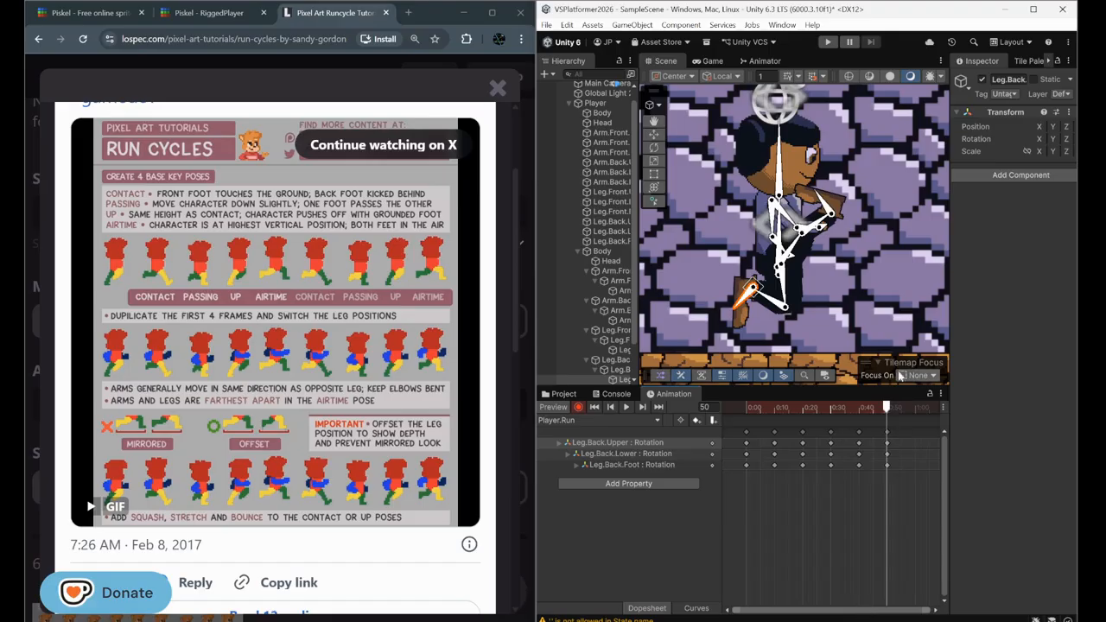
- At frame 60, key the back leg with the knee bent forward and the foot tucked under the body
click(914, 407)
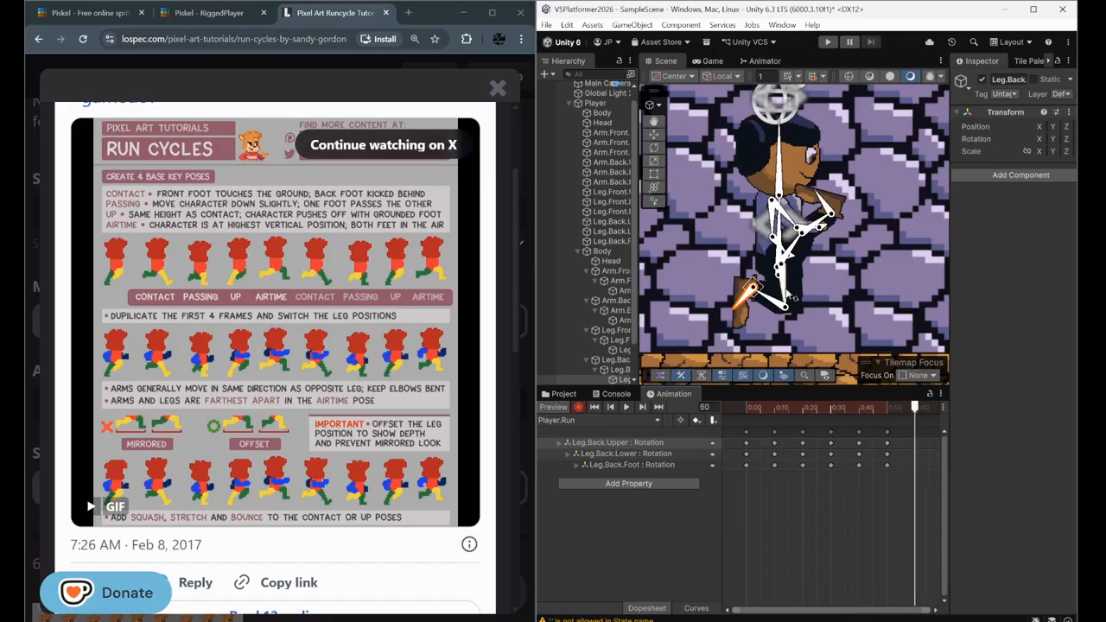
mouse_move(792, 294)
mouse_down()
mouse_move(811, 277)
mouse_move(802, 279)
mouse_up()
drag(788, 319, 843, 361)
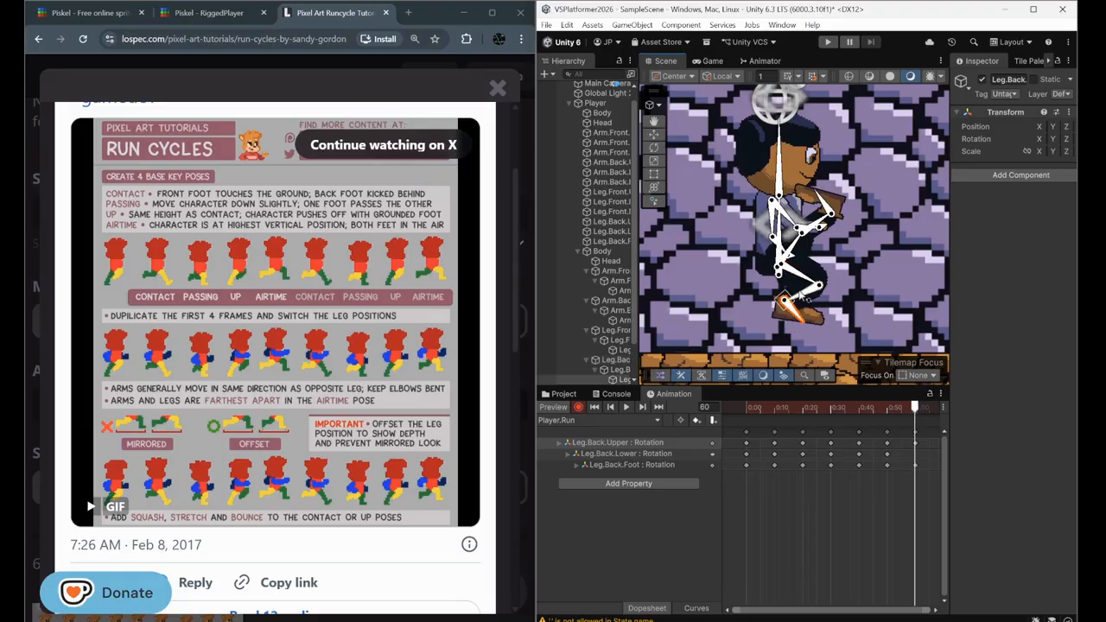
click(803, 292)
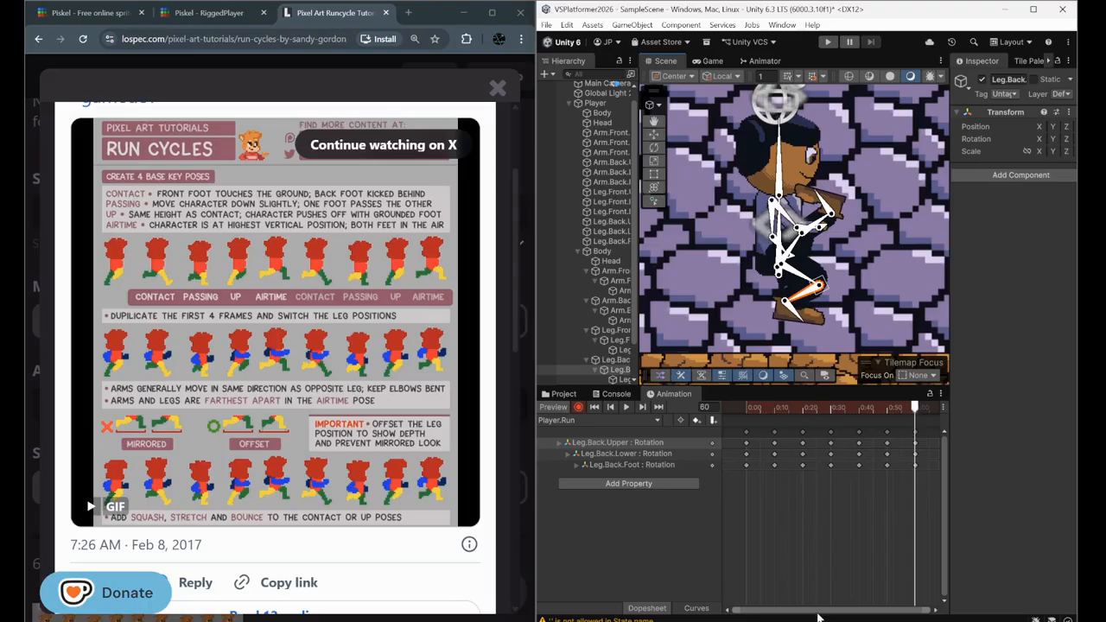
- At frame 70, key the back leg reaching forward with the thigh raised and the lower leg hanging down
scroll(889, 544, down, 2)
drag(894, 407, 917, 410)
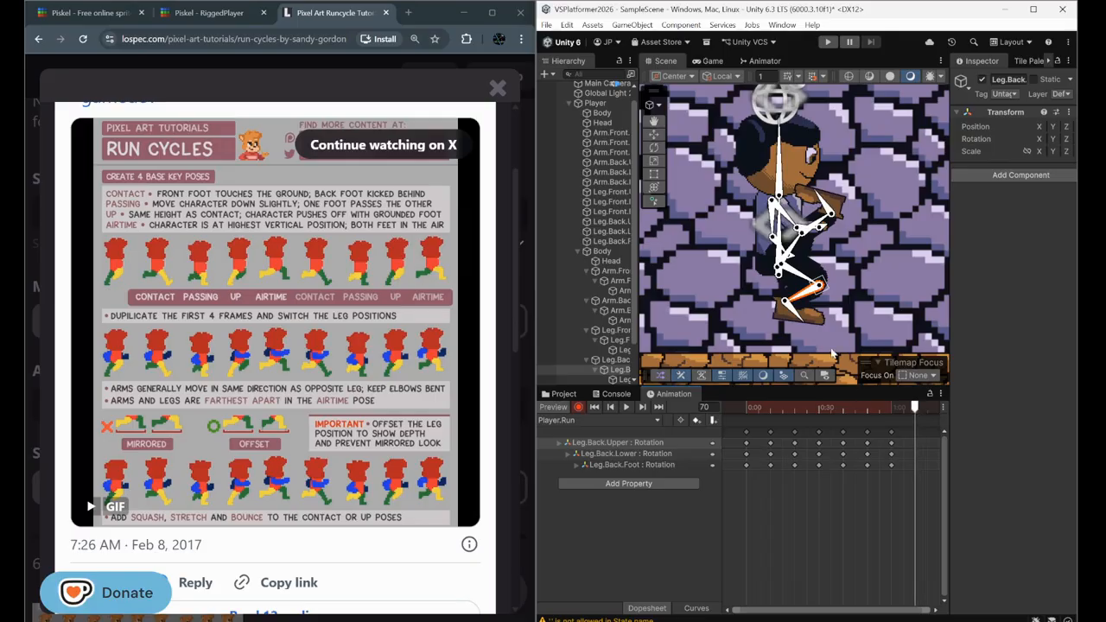
drag(802, 277, 838, 327)
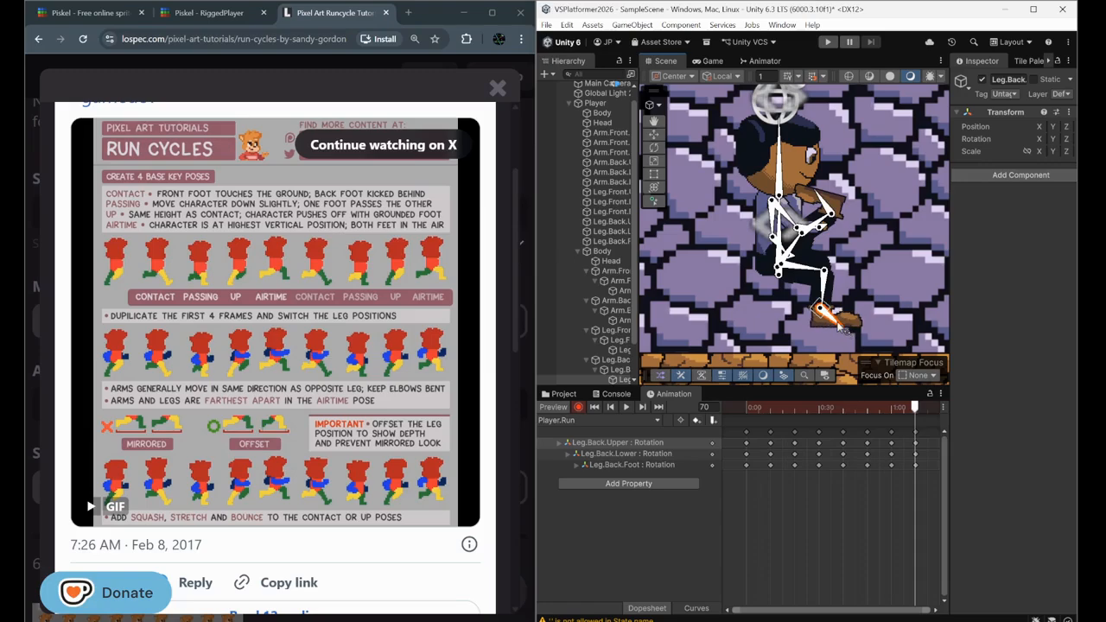
click(826, 302)
- Play back the run clip to check the back leg's cycle, and return to frame 0
click(629, 409)
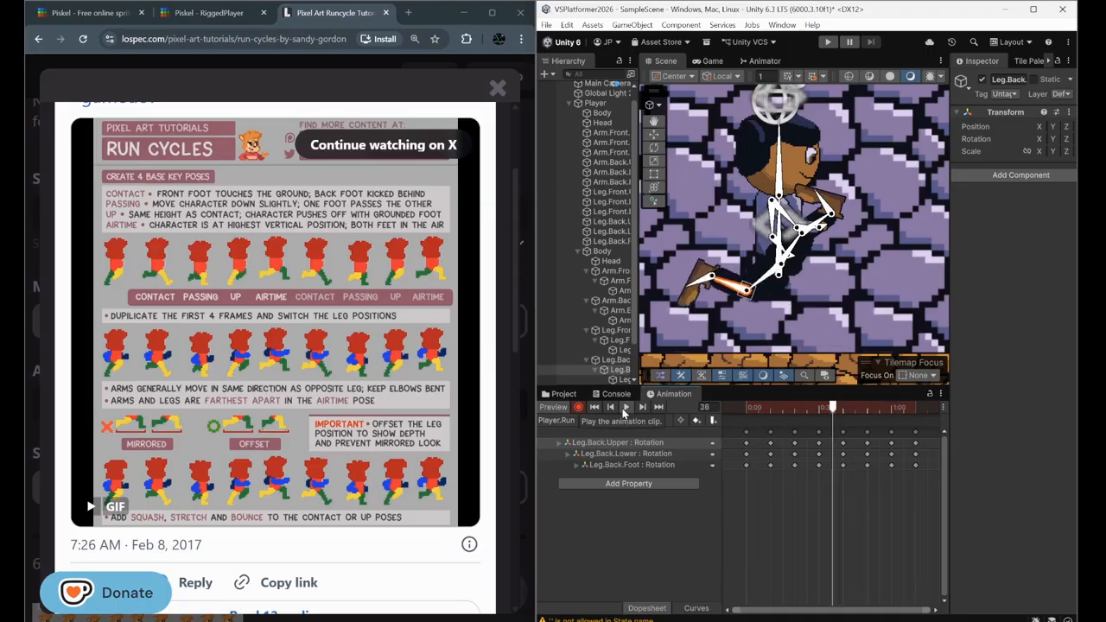
click(628, 408)
click(595, 408)
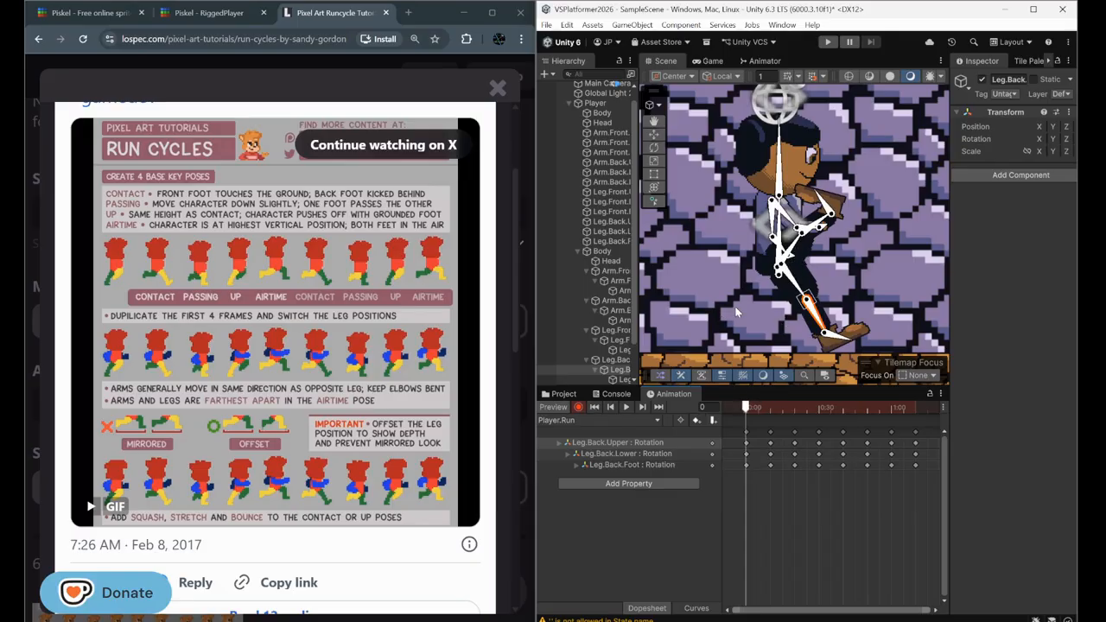
- Key the front leg kicked high behind the body at frame 0 and swinging down with the foot trailing at frame 10
drag(797, 249, 736, 310)
drag(713, 306, 762, 299)
click(659, 408)
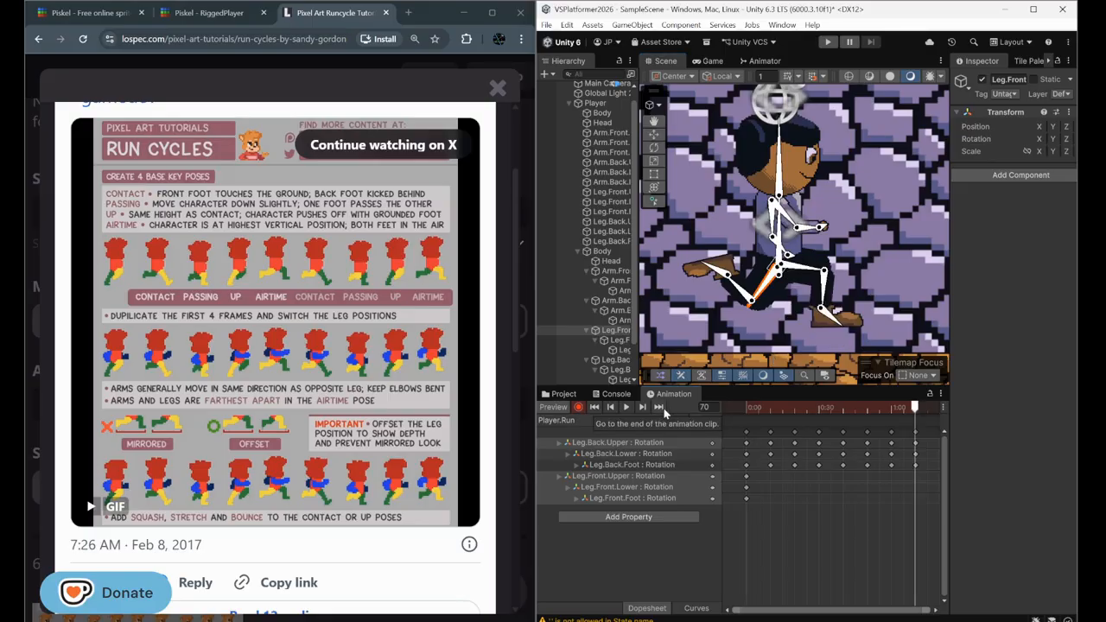
click(596, 408)
click(642, 408)
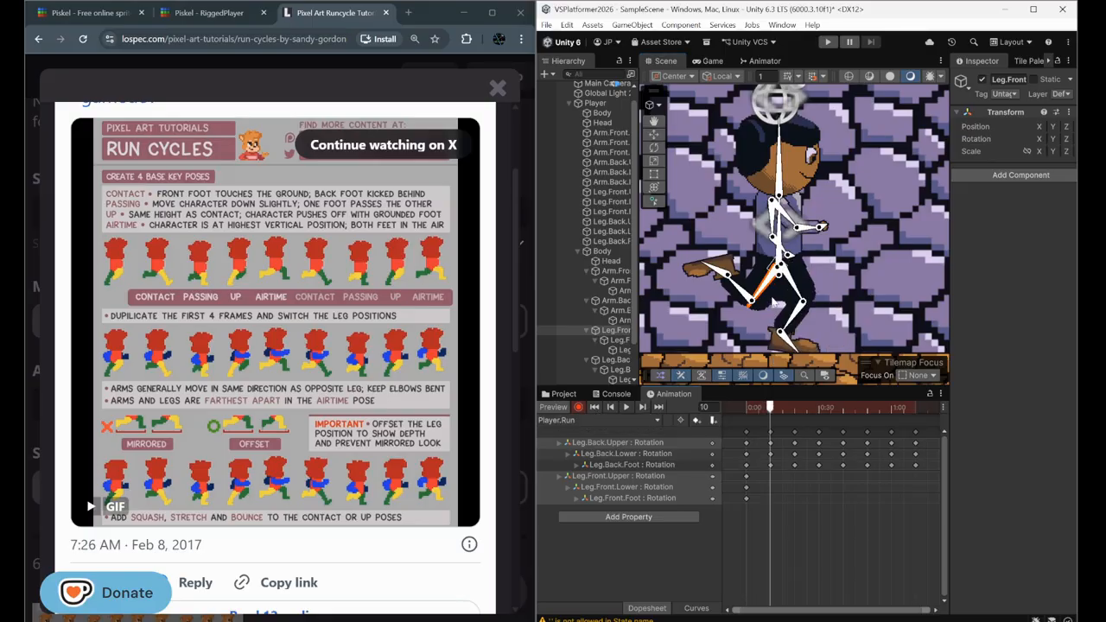
drag(764, 296, 737, 314)
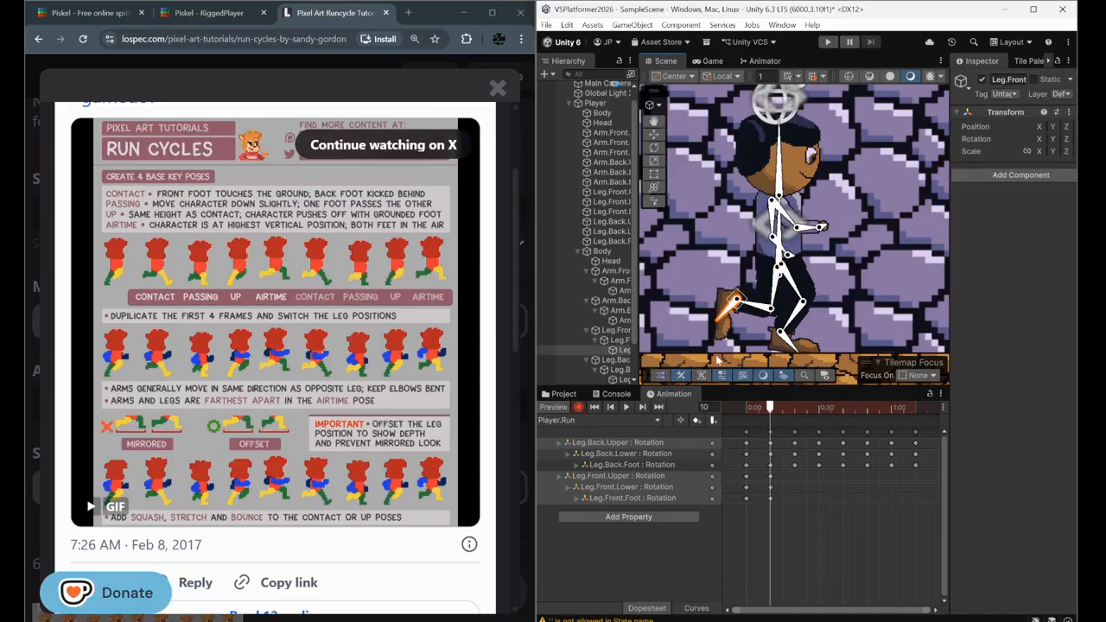
- Key the front leg passing forward with a bent knee at frame 20 and reaching ahead of the body at frame 30
click(642, 408)
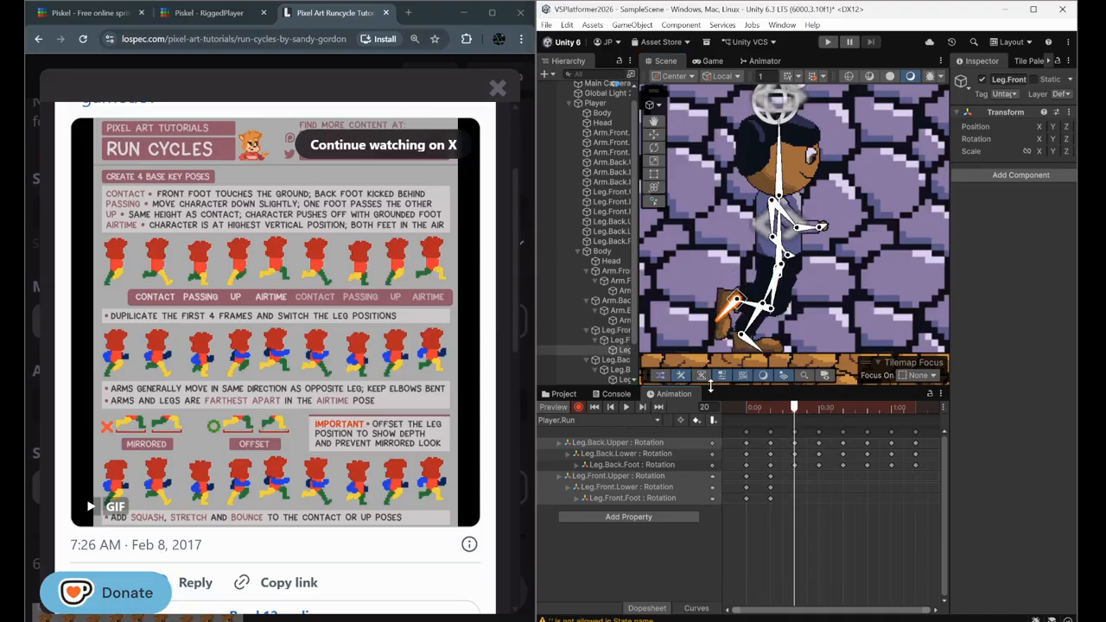
drag(773, 289, 786, 310)
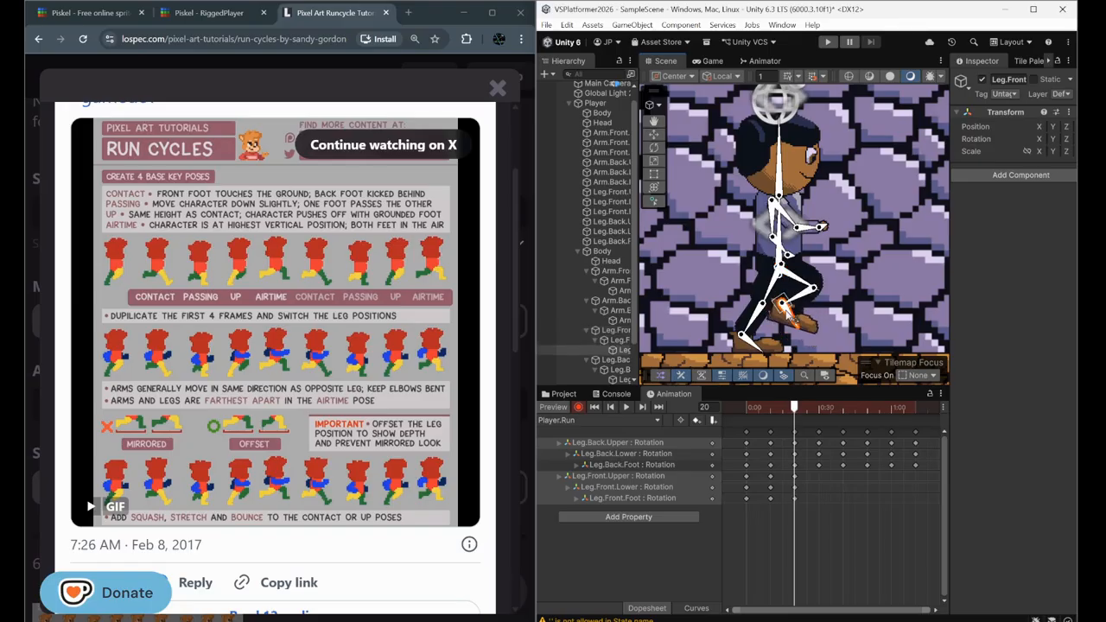
click(642, 406)
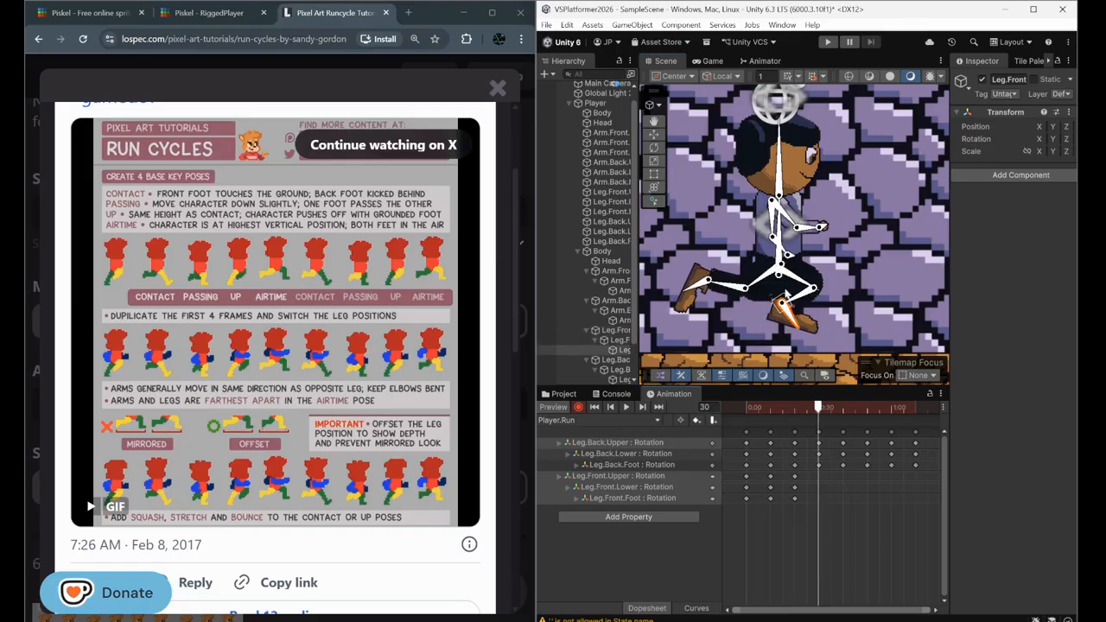
drag(801, 280, 812, 320)
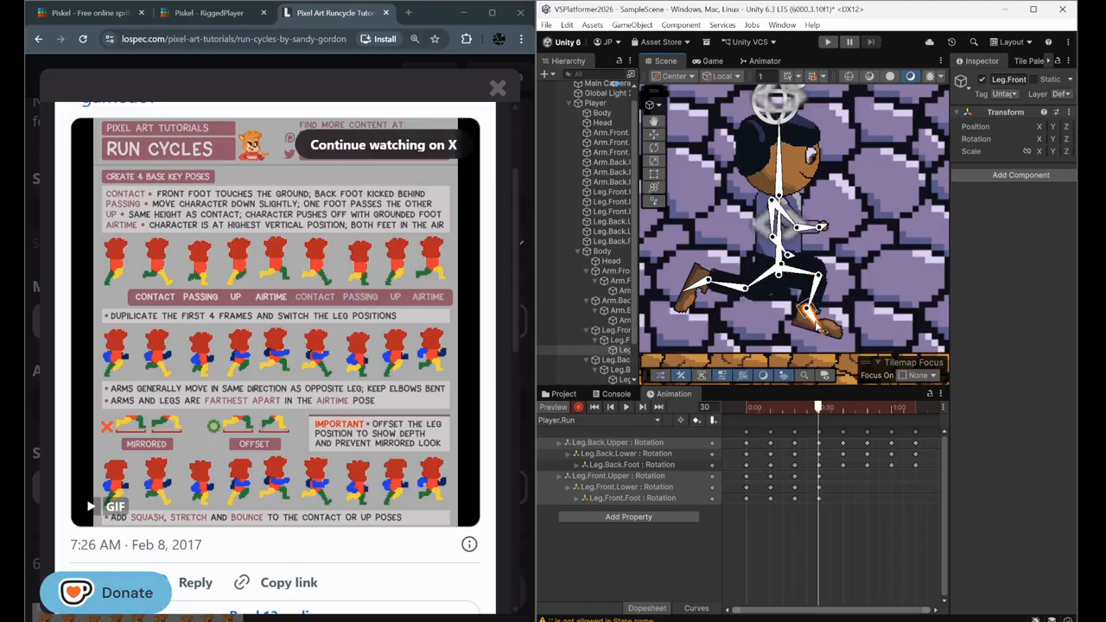
click(819, 298)
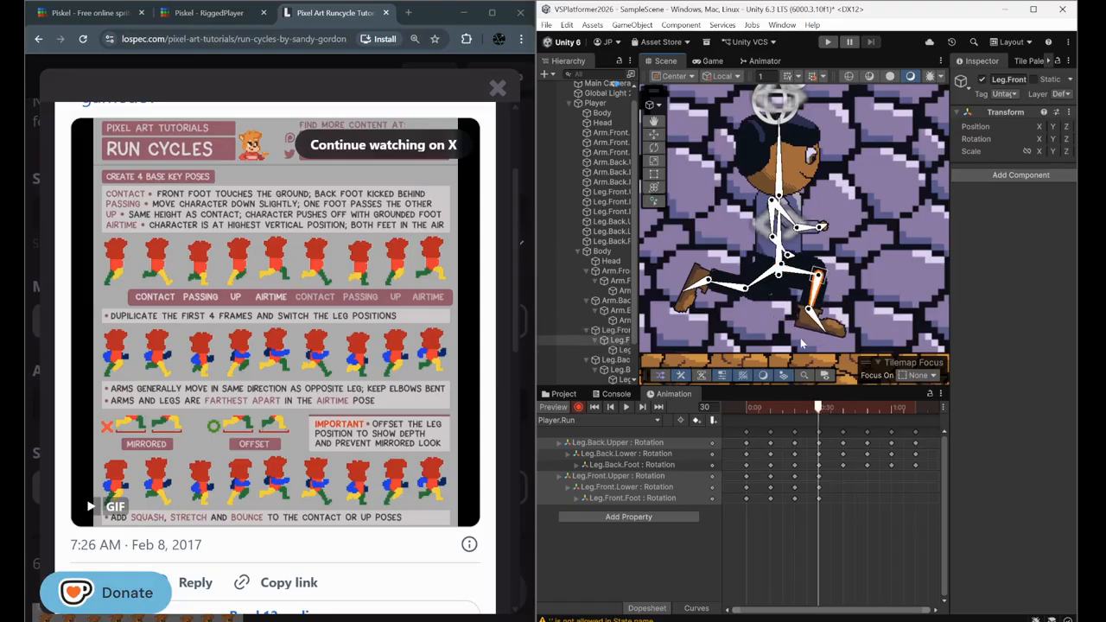
- At frame 40, key the front leg extended forward with the heel on the ground and the toes raised
click(642, 410)
drag(801, 272, 799, 304)
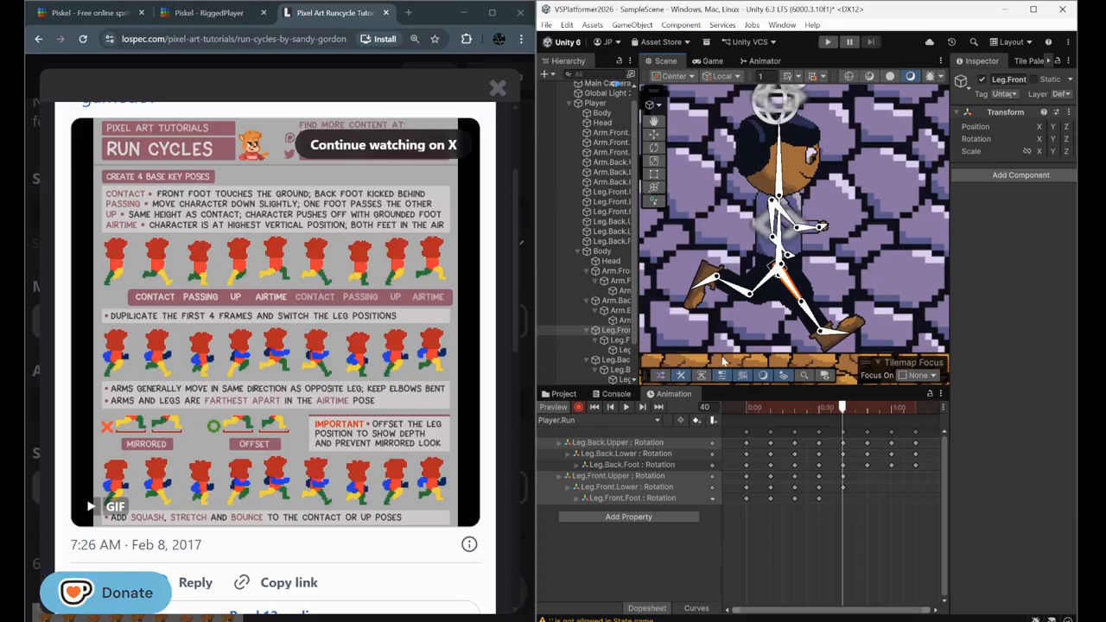
click(827, 332)
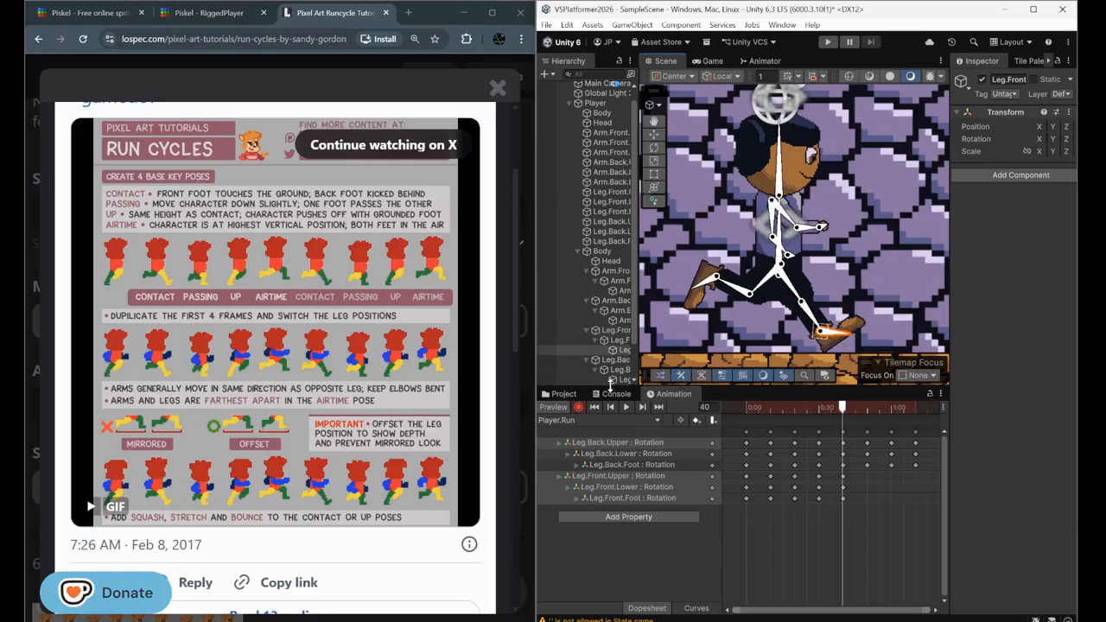
- At frame 50, key the front leg under the body with the knee bent and the foot flat on the ground
click(642, 406)
click(786, 289)
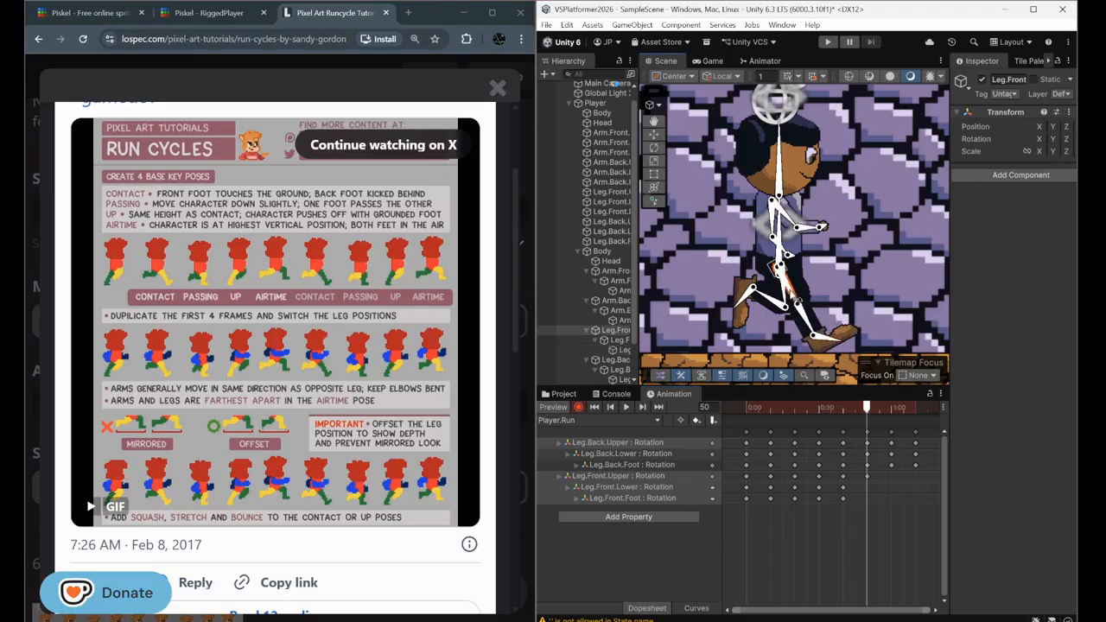
mouse_move(789, 292)
mouse_down()
mouse_move(777, 334)
mouse_move(760, 325)
mouse_move(787, 292)
mouse_up()
click(787, 286)
click(754, 335)
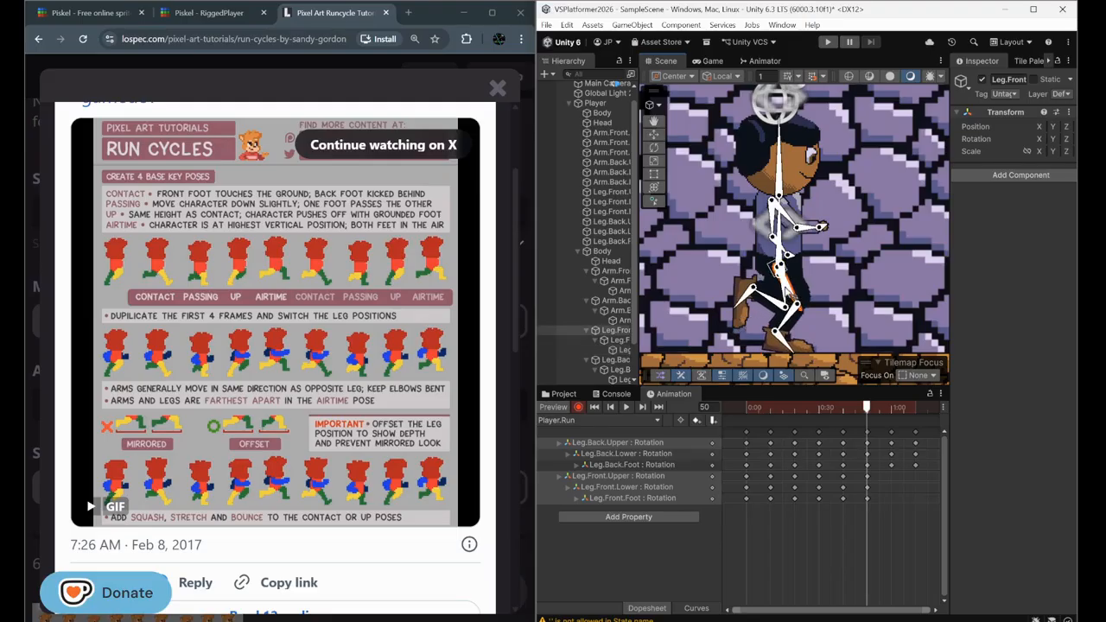
click(781, 337)
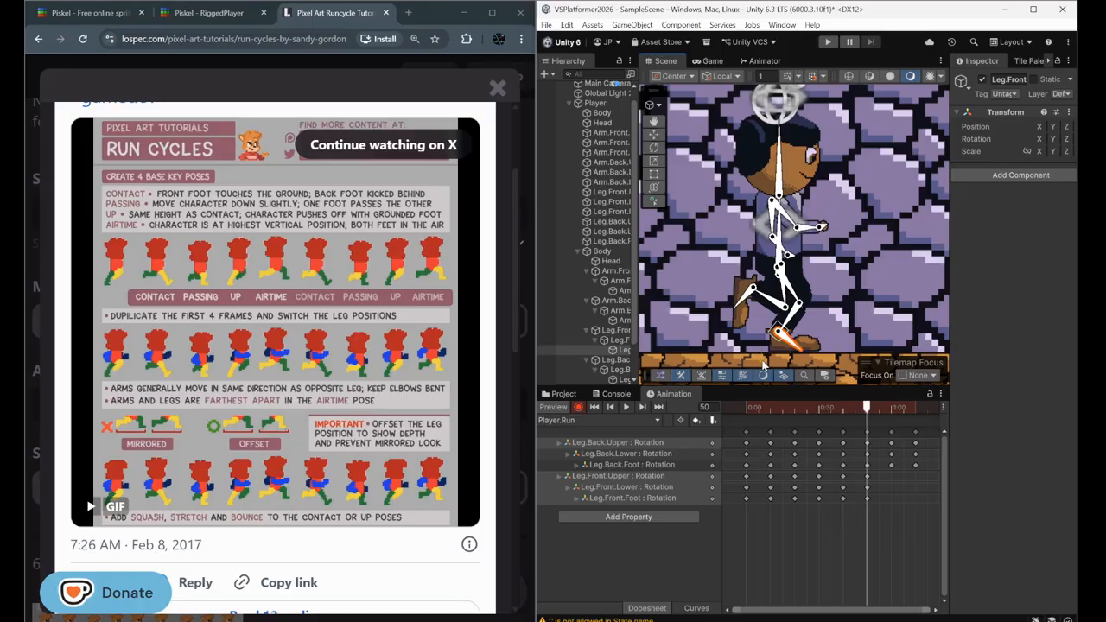
- Key the front leg pushing off the ground behind the body at frame 60 and kicked up behind it at frame 70
click(642, 407)
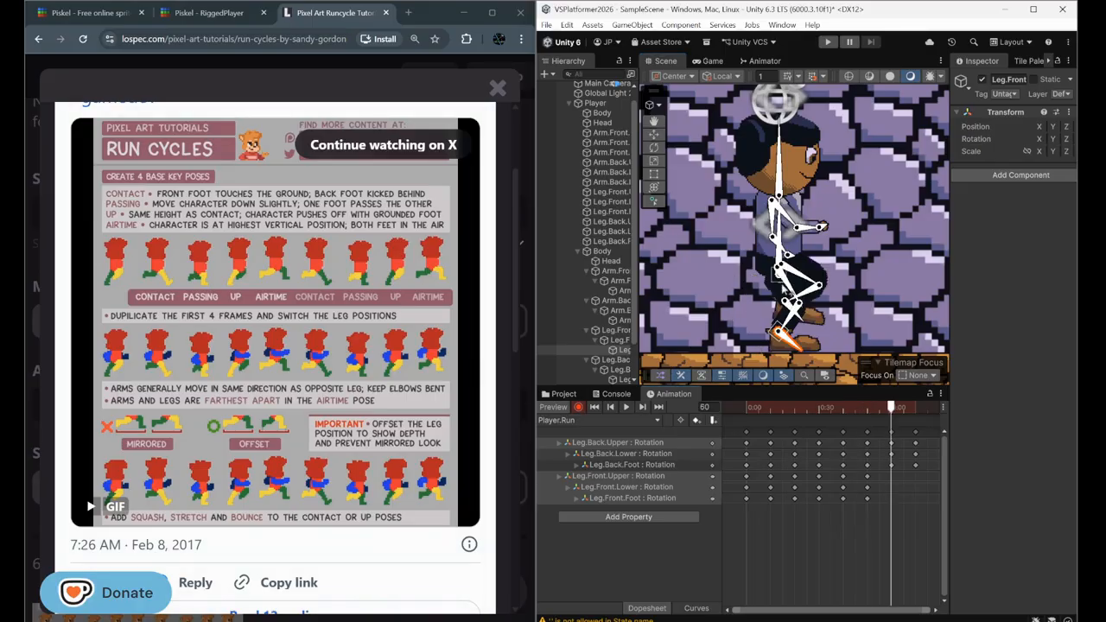
drag(789, 291, 757, 284)
drag(729, 286, 769, 290)
click(739, 346)
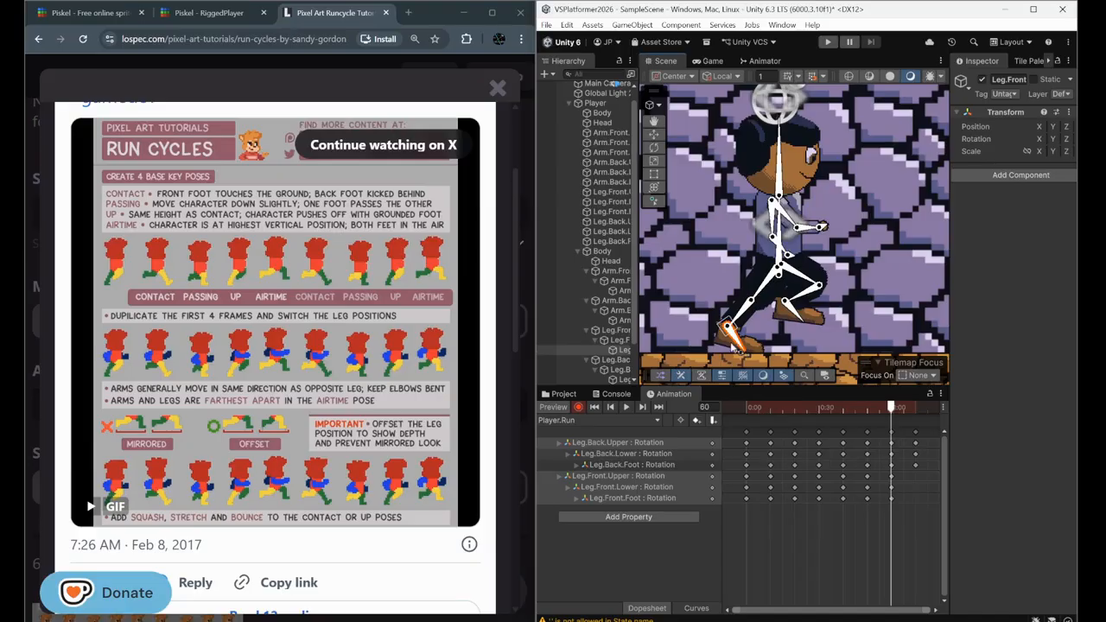
click(642, 407)
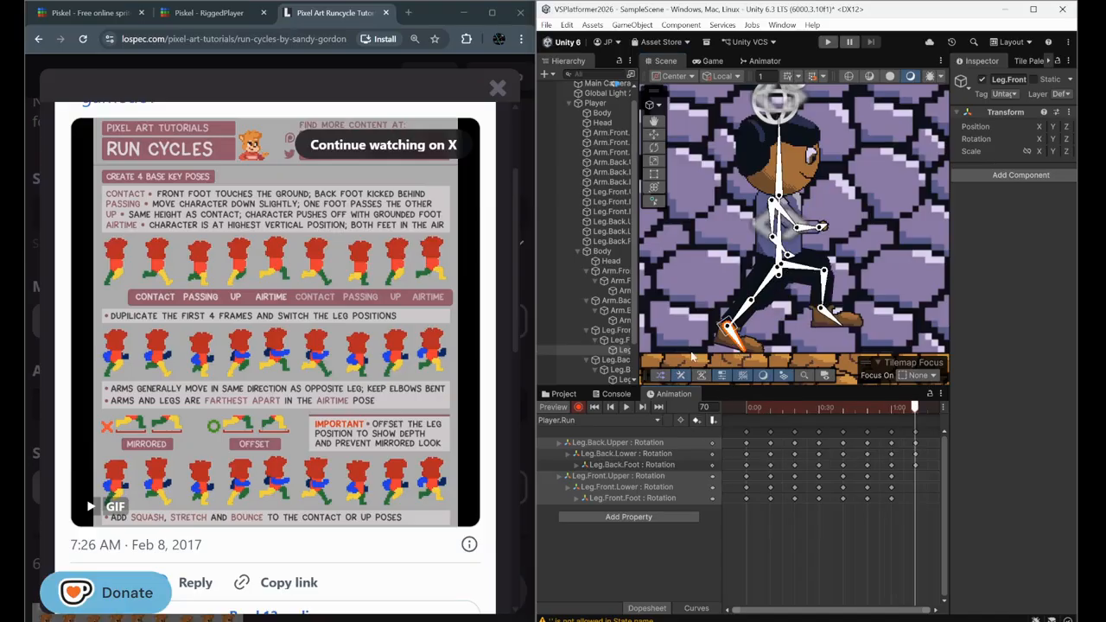
drag(761, 290, 726, 305)
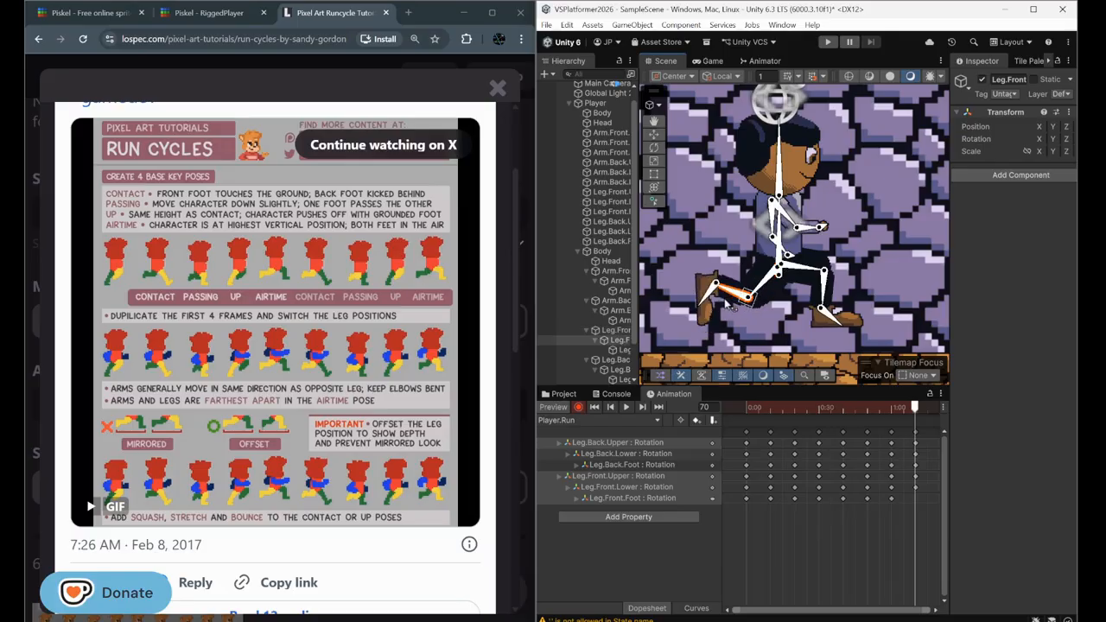
click(715, 307)
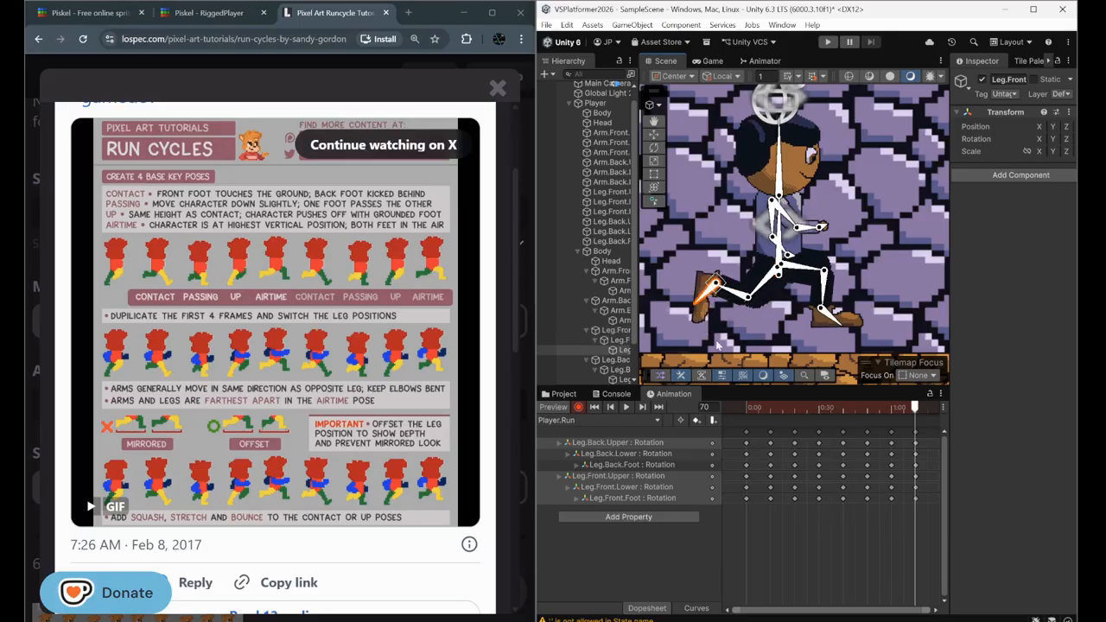
- Play back the run clip to check both legs together, and step back through the keyframes to frame 0
click(627, 408)
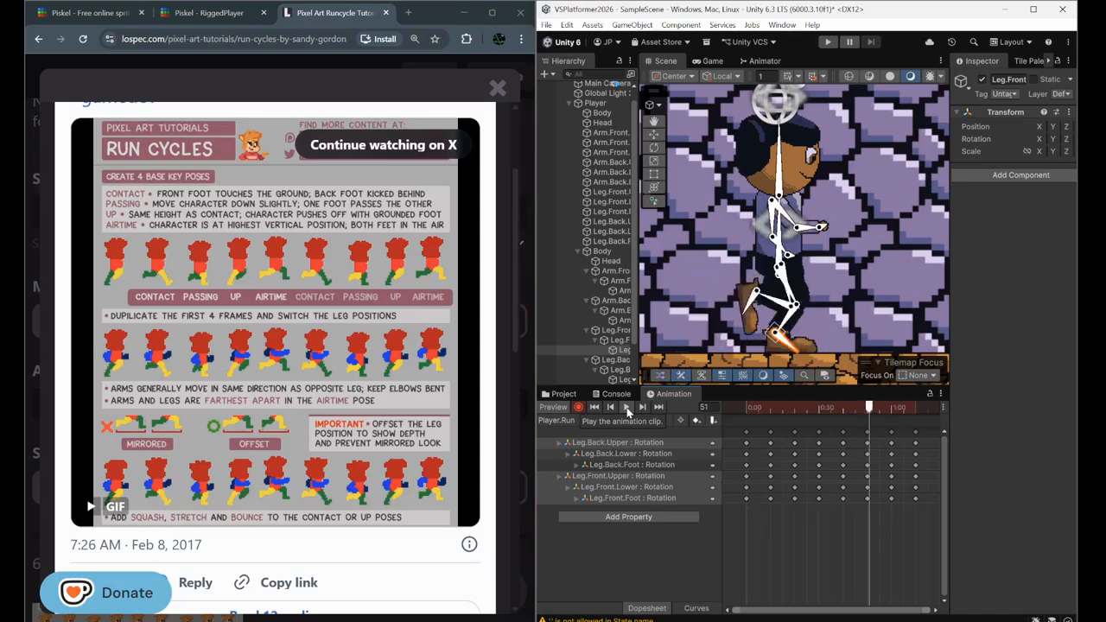
click(626, 408)
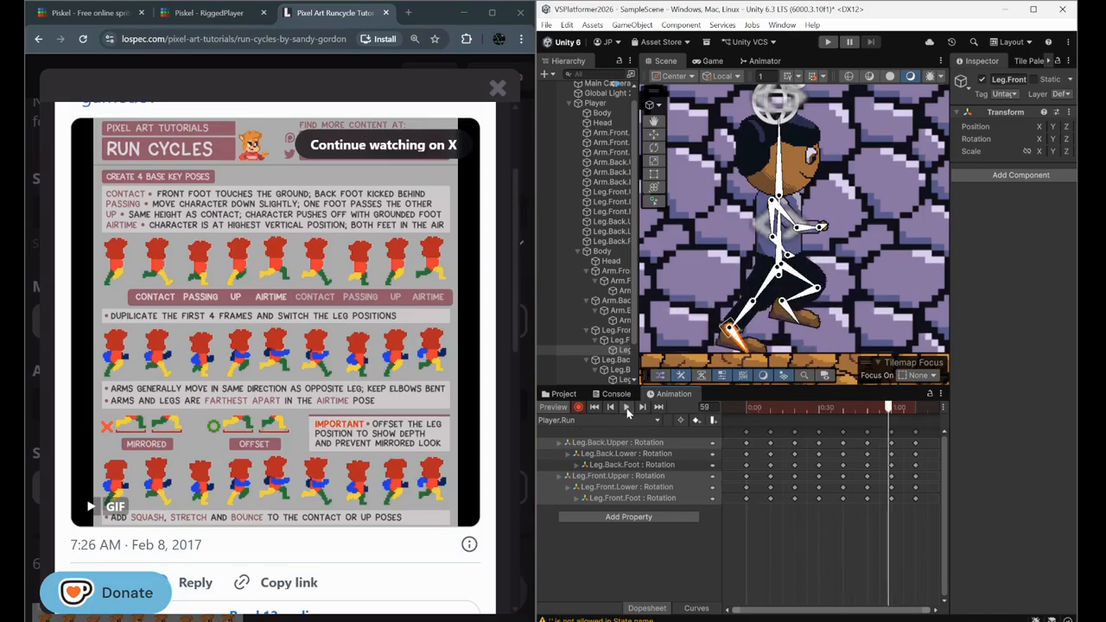
click(611, 407)
click(610, 408)
click(611, 407)
click(611, 408)
click(611, 408)
click(610, 407)
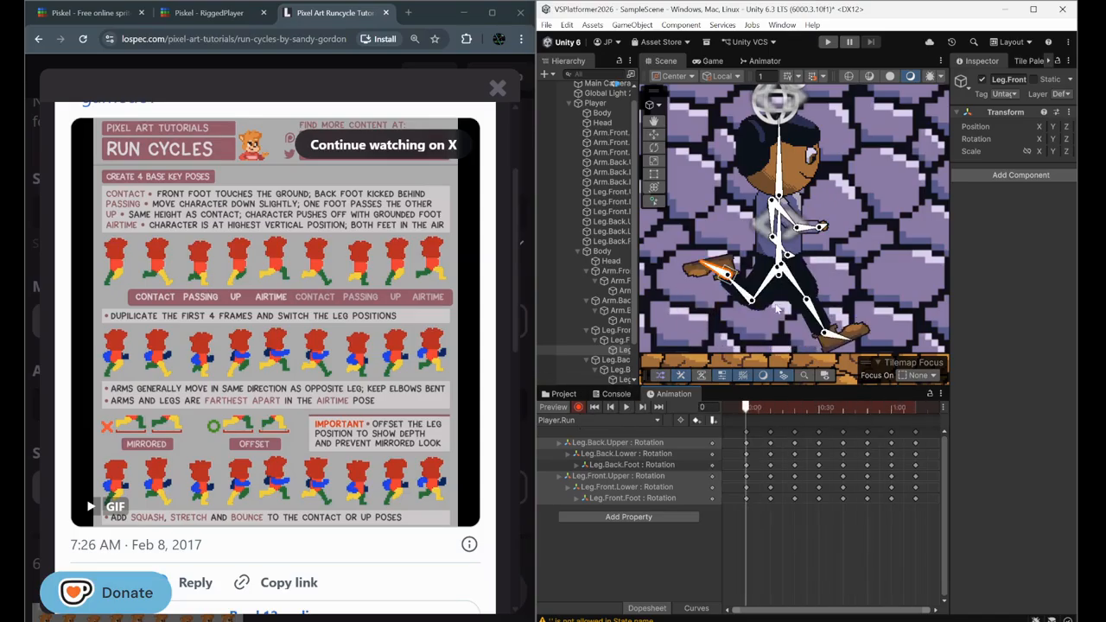
- Turn off keyframe recording and raise the back arm out of the way of the front arm
scroll(780, 310, up, 3)
scroll(793, 315, up, 1)
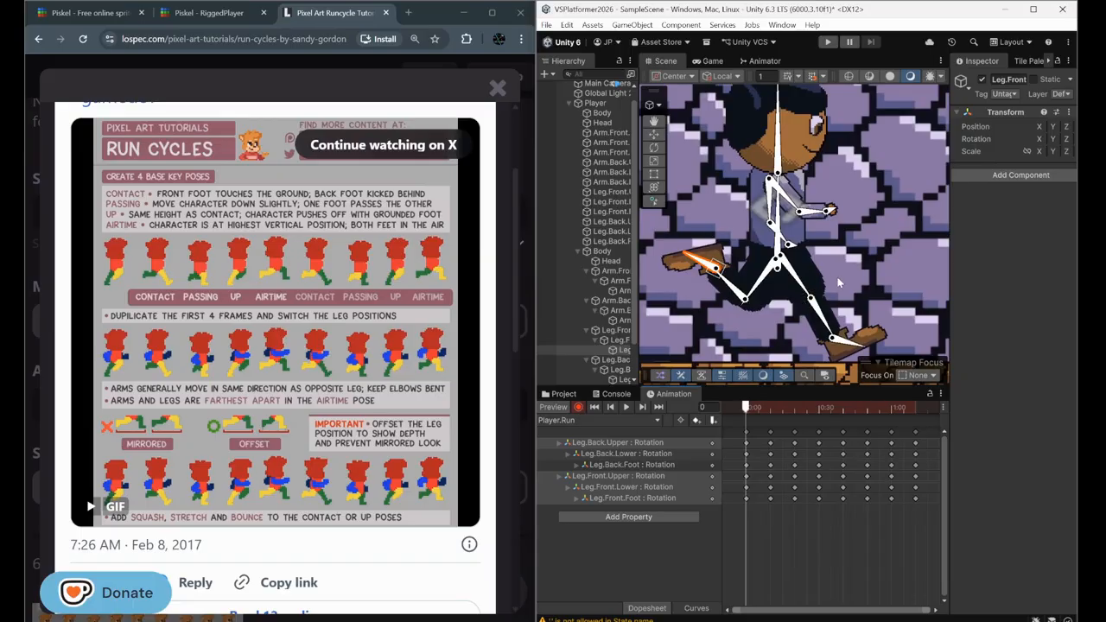
click(581, 410)
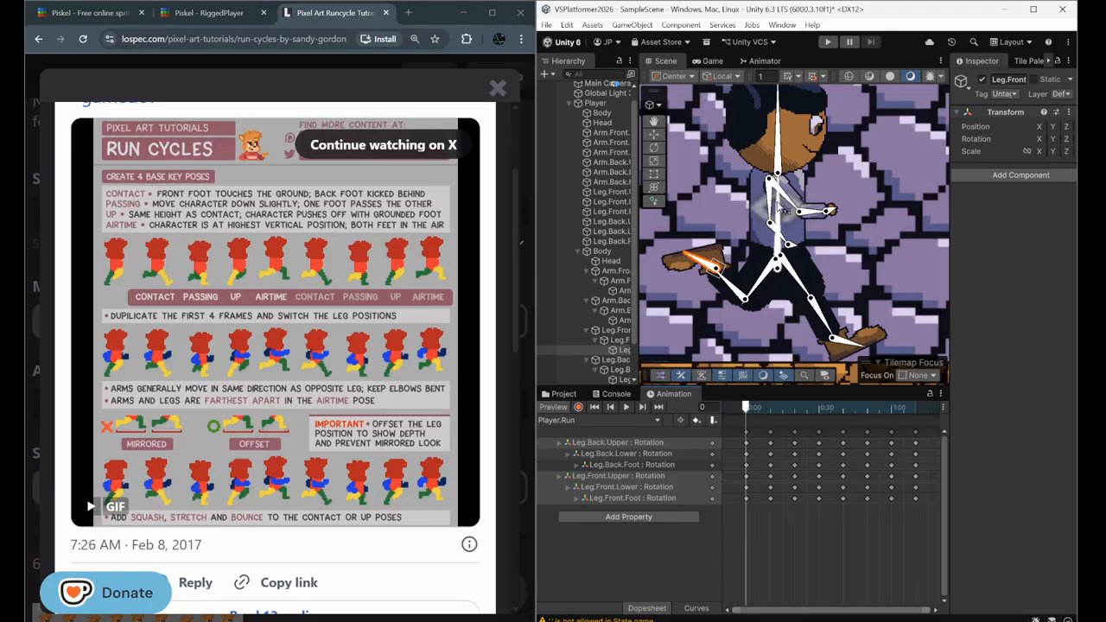
drag(772, 206, 754, 119)
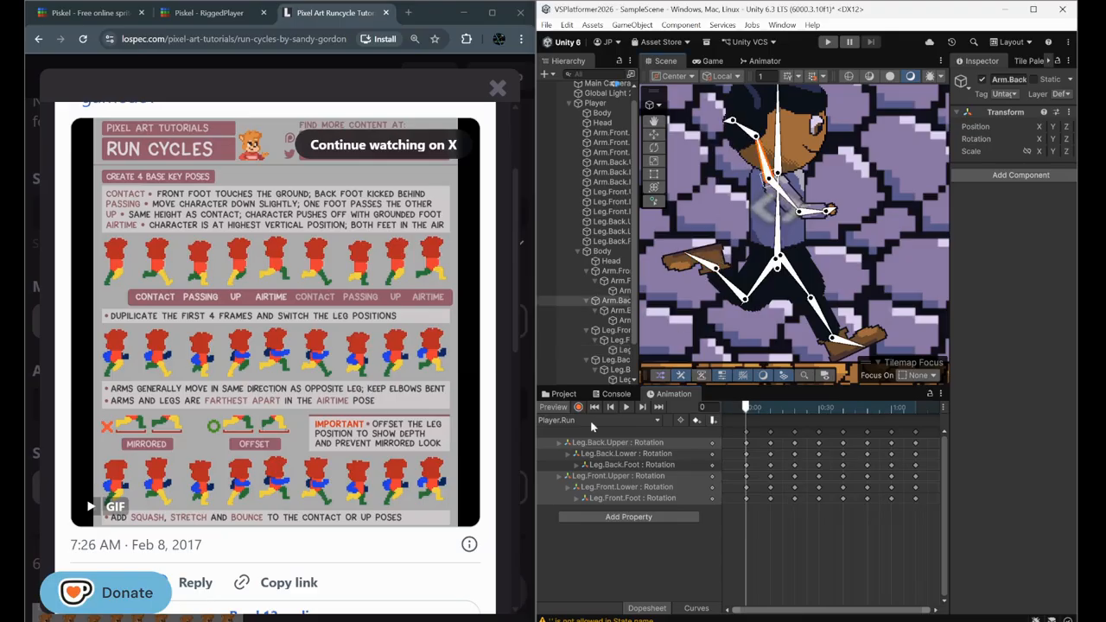
- Turn on keyframe recording and key the front arm at frame 0, swung back behind the body with the elbow bent
click(578, 408)
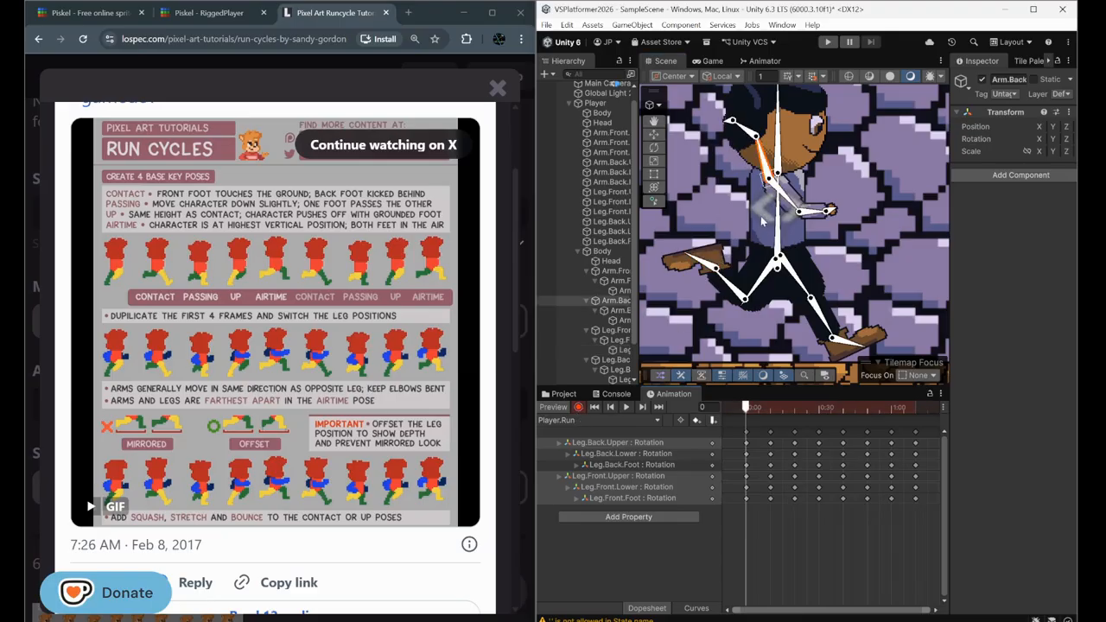
drag(788, 202, 757, 231)
scroll(756, 231, up, 3)
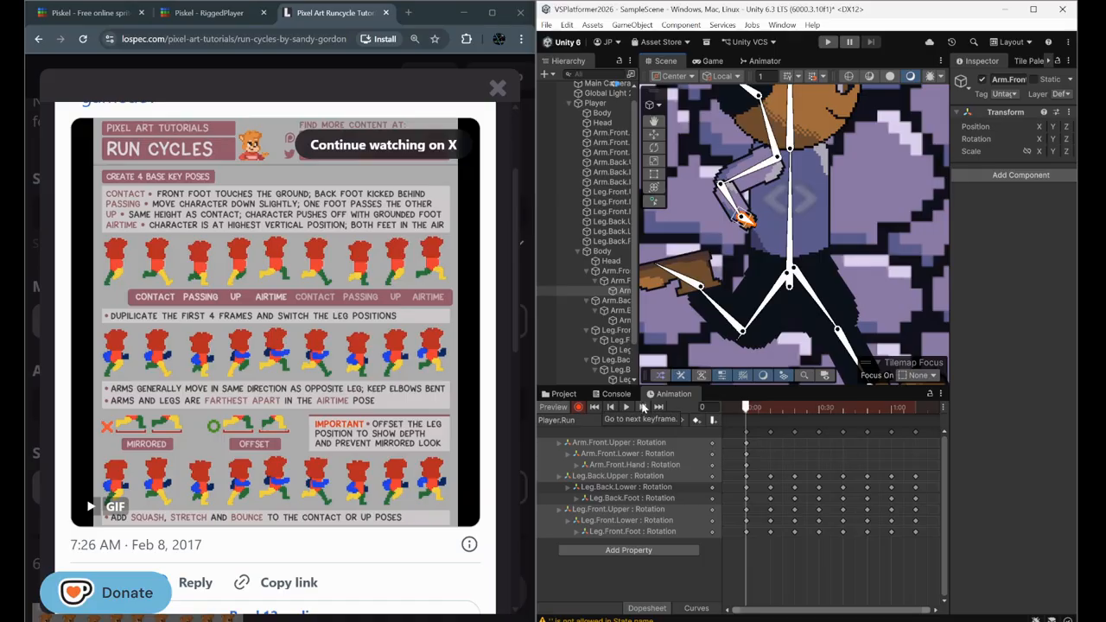
drag(745, 174, 740, 166)
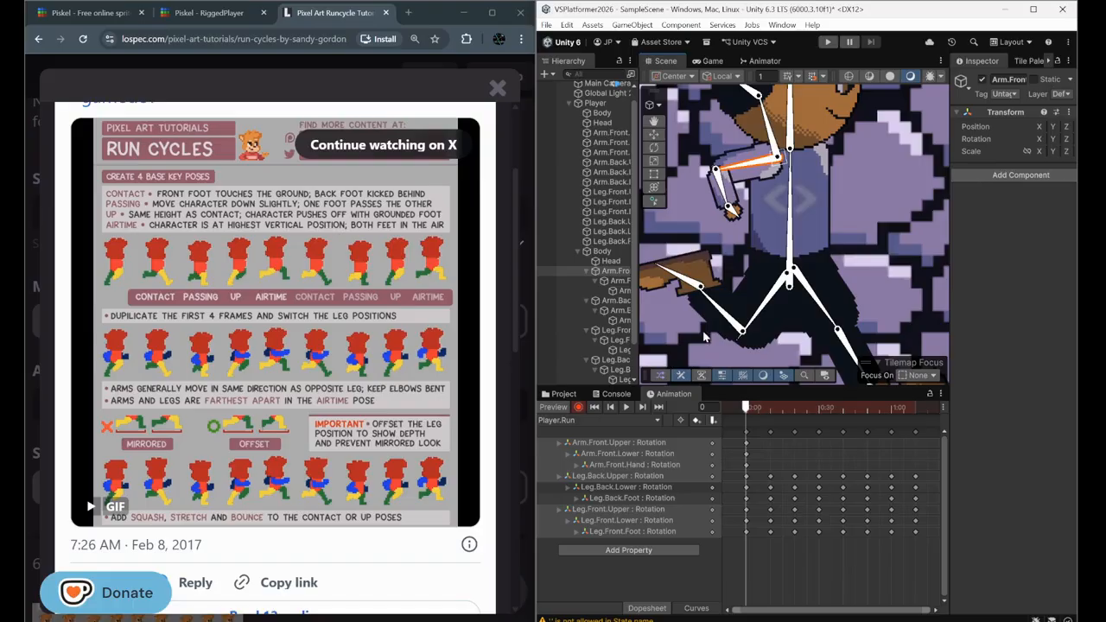
- Key the front arm swinging down past the body at frames 10 and 20 and forward with a bent elbow at frame 30
click(641, 407)
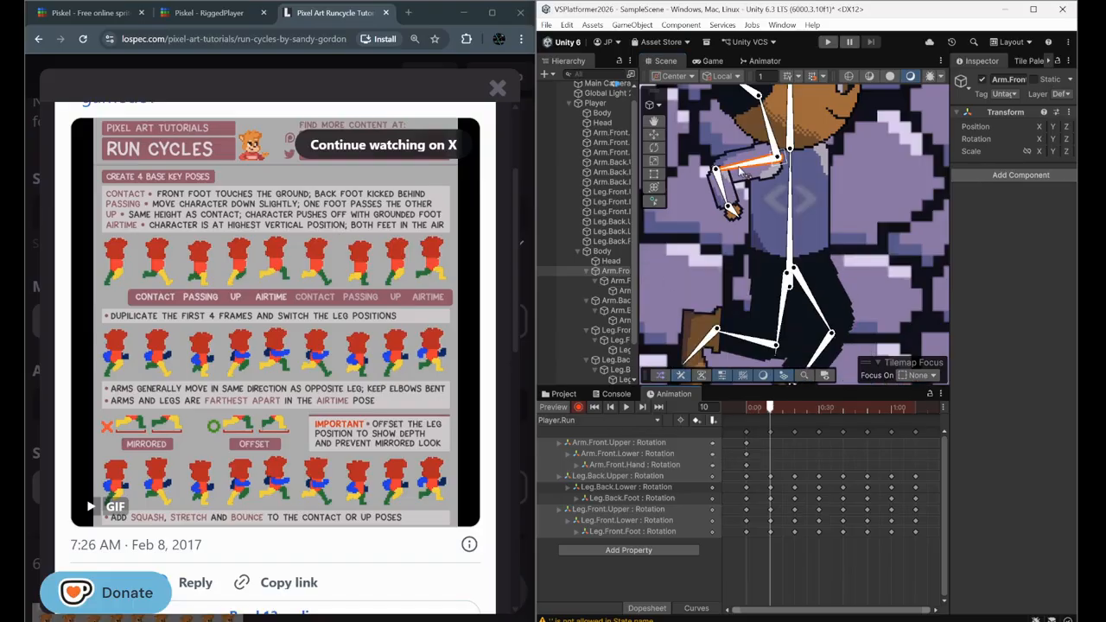
drag(740, 168, 810, 211)
click(754, 228)
click(644, 408)
click(644, 409)
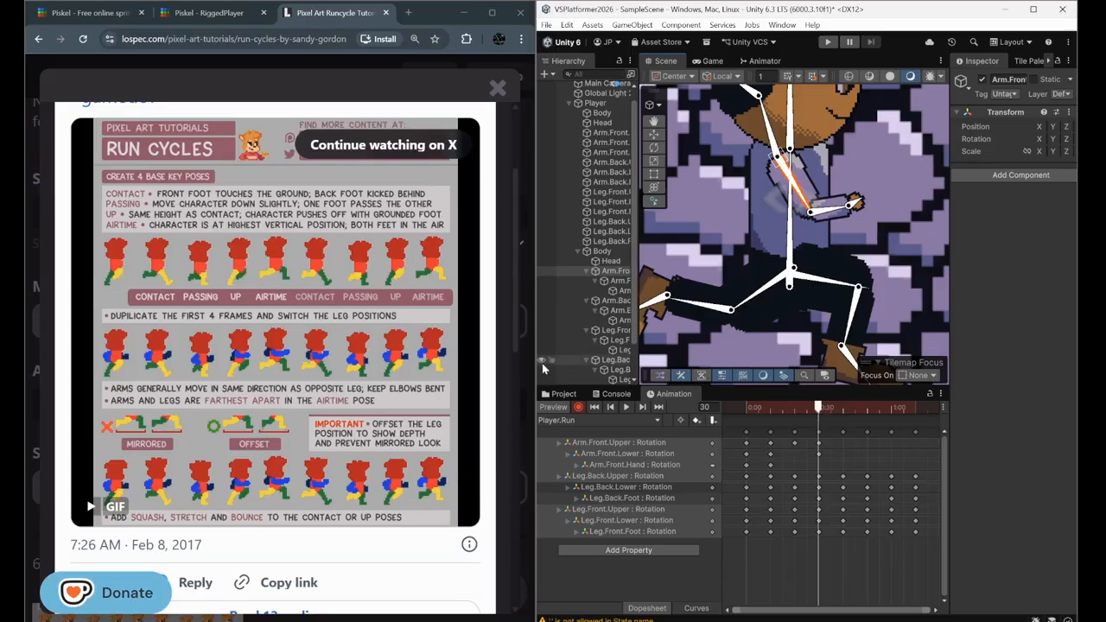
- Key the front arm raised farthest forward at frame 40 and slightly lowered at frame 50
click(642, 407)
drag(806, 200, 817, 184)
click(886, 184)
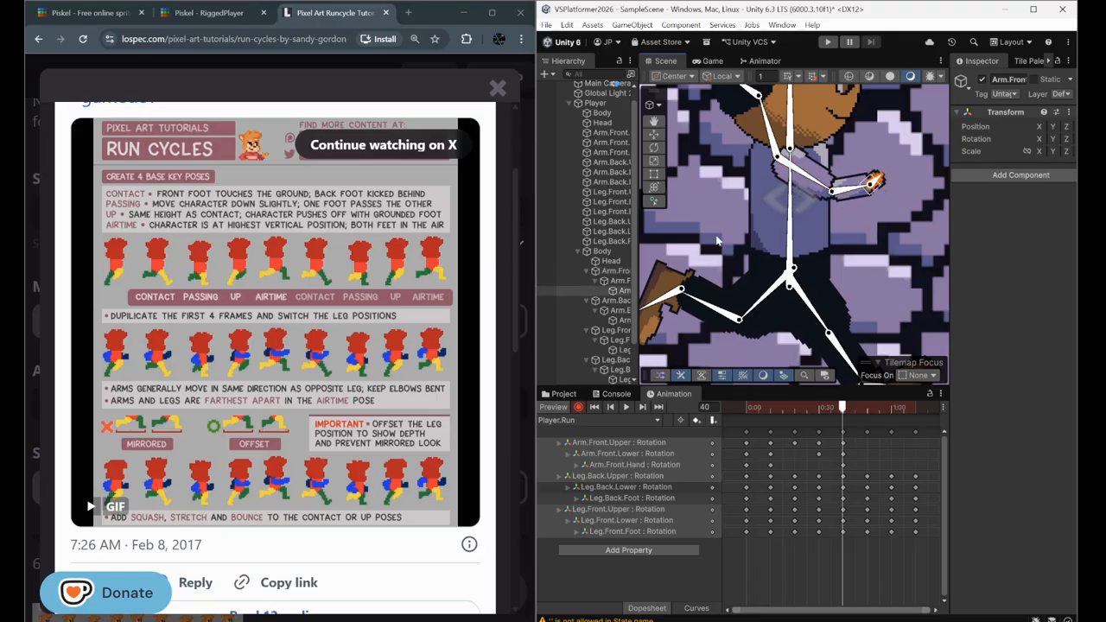
click(644, 407)
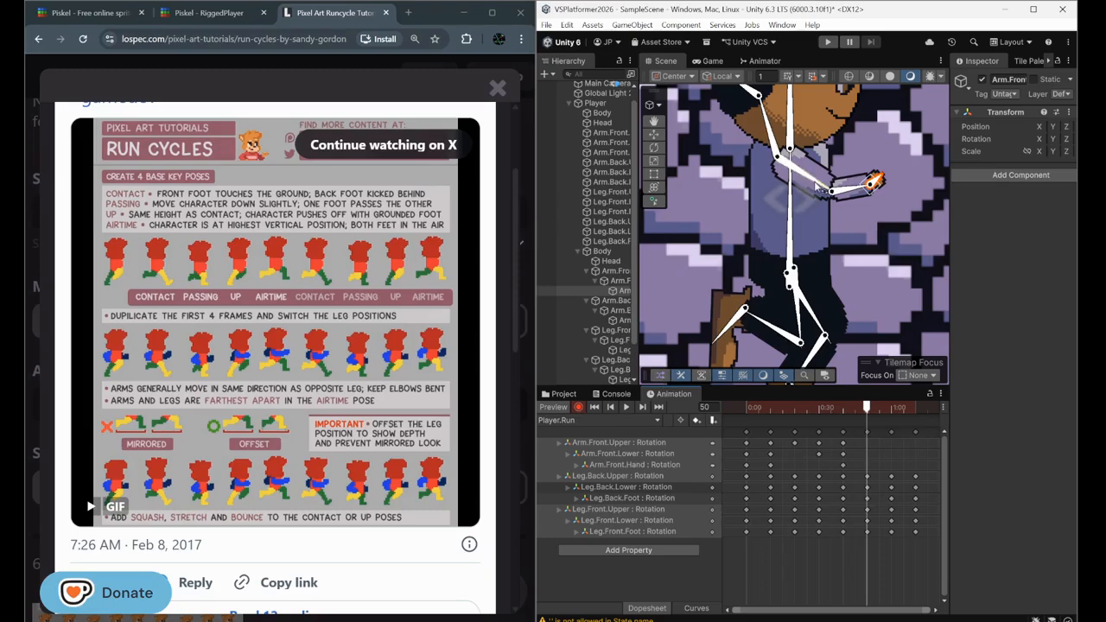
drag(817, 180, 808, 195)
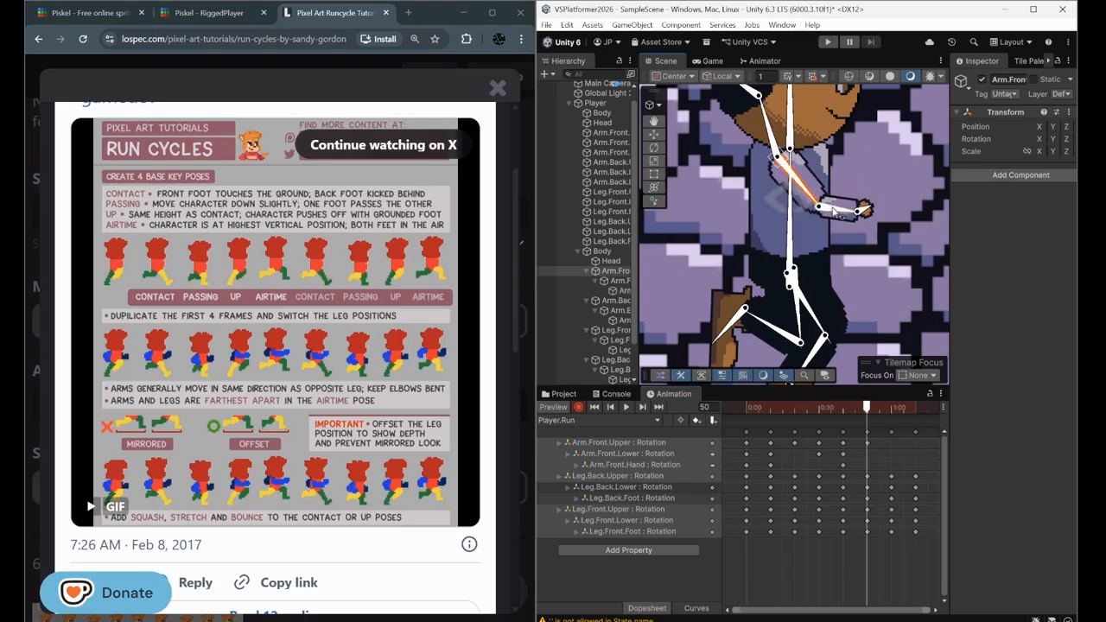
click(834, 207)
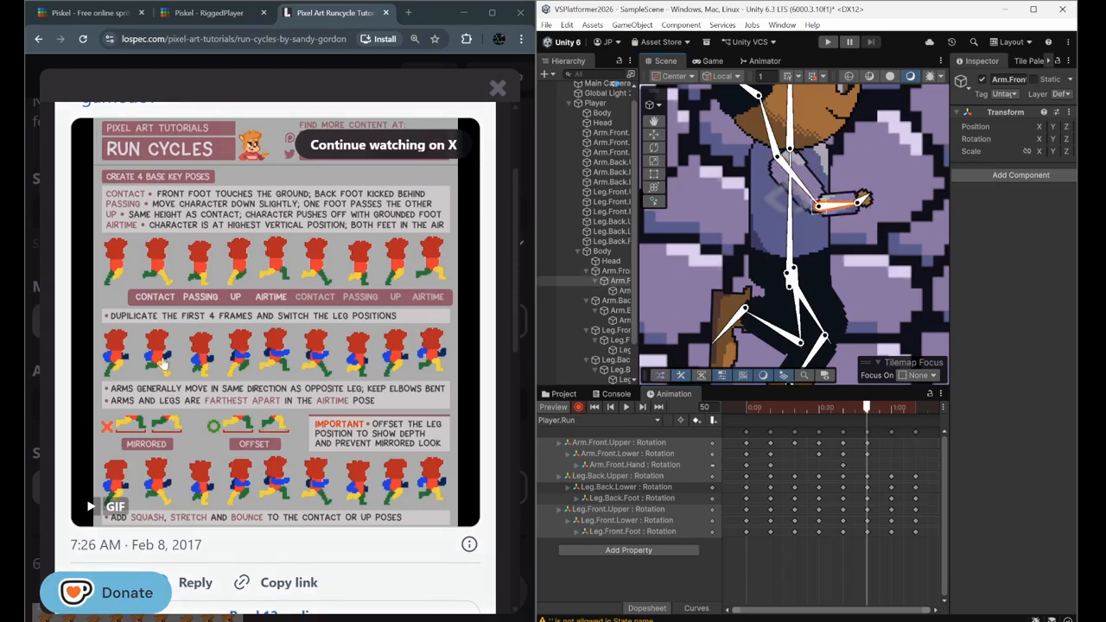
- Key the front arm hanging beside the body at frame 60 and swung back behind it at frame 70
click(643, 407)
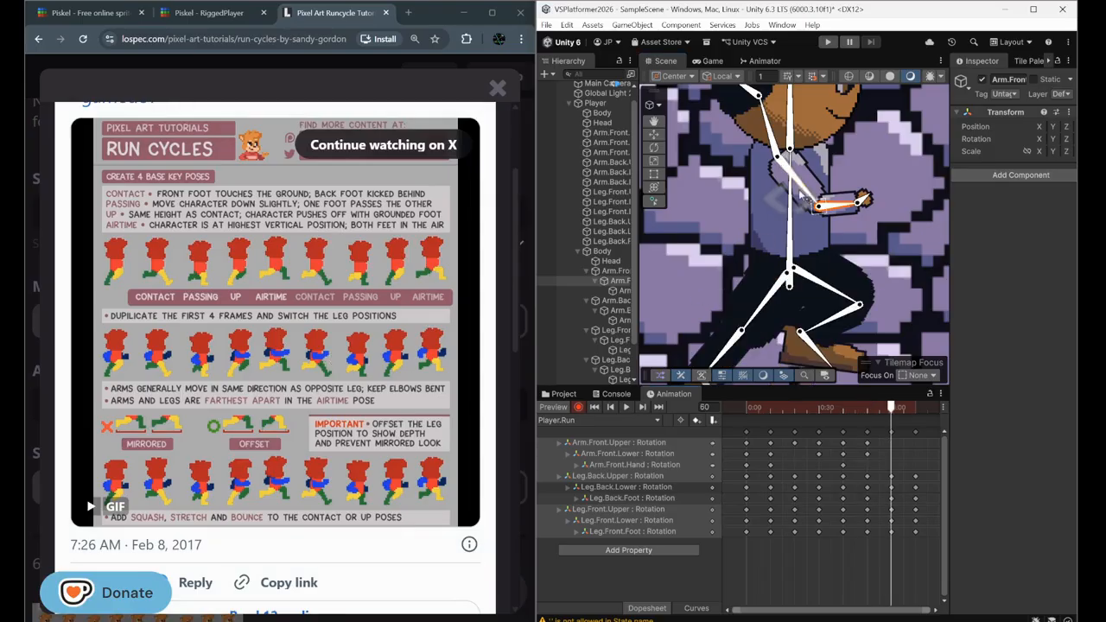
drag(805, 190, 749, 217)
click(643, 407)
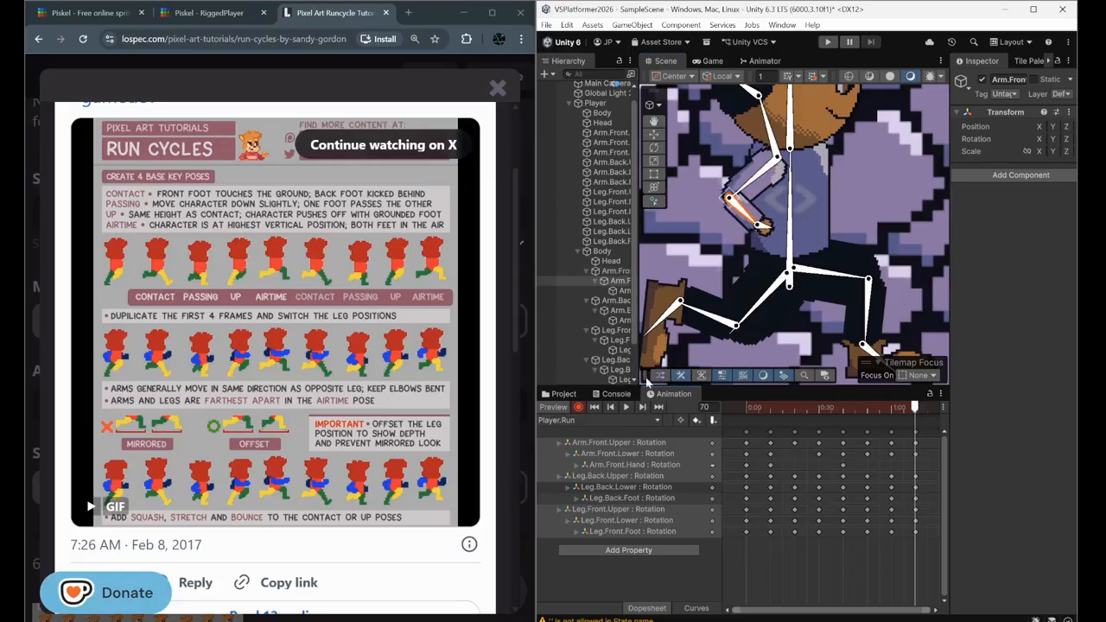
drag(753, 176, 731, 216)
- Play back the run clip to check the front arm's swing, and return to frame 0
click(625, 409)
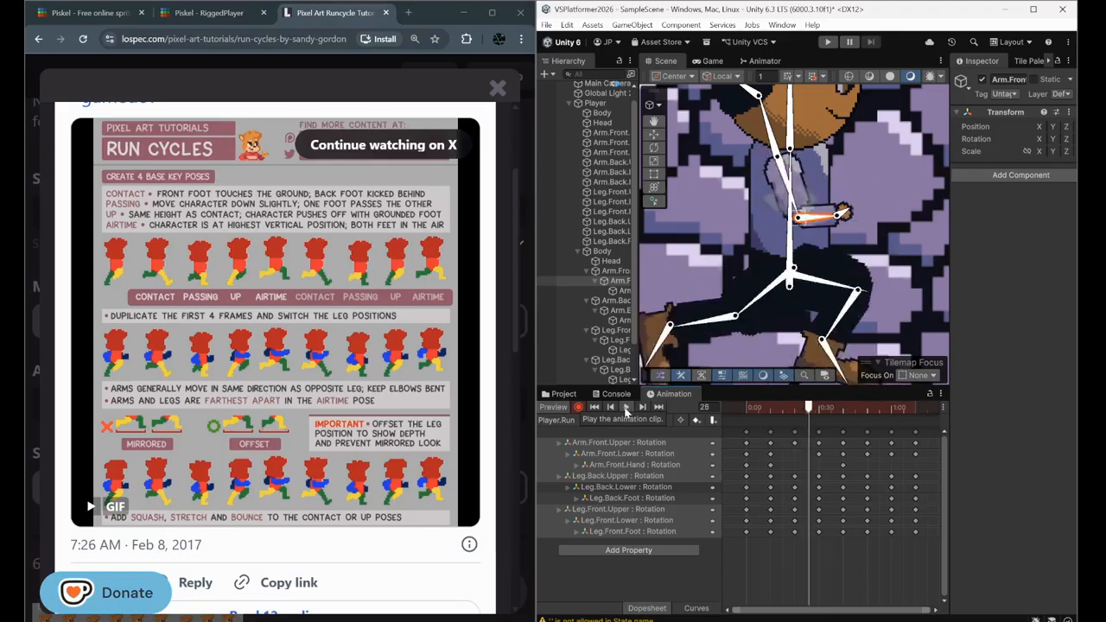
click(625, 410)
click(593, 409)
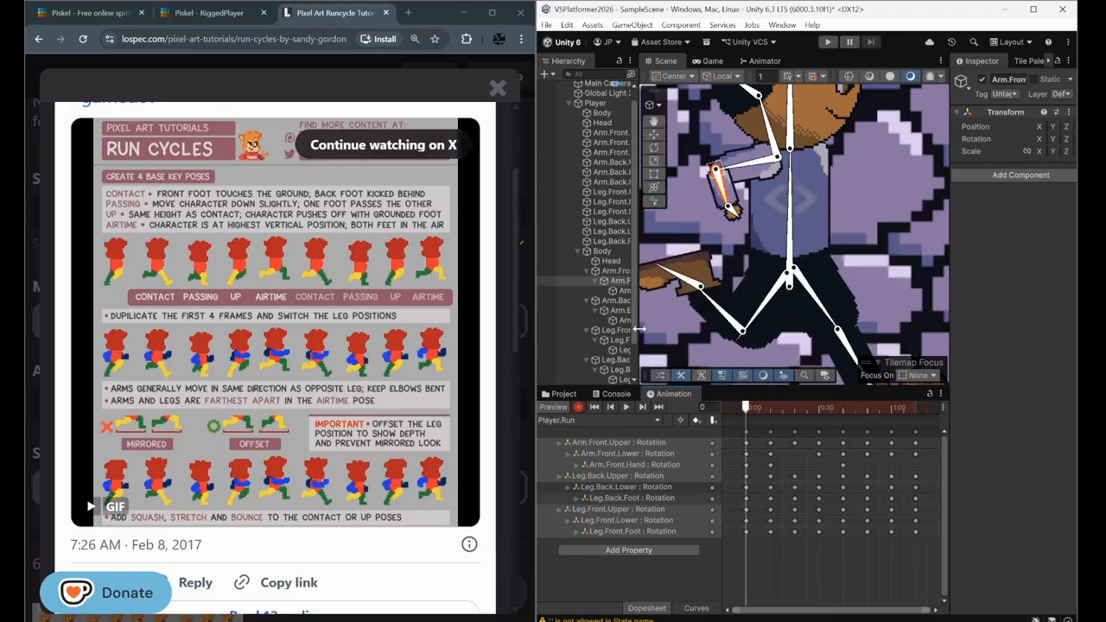
- Key the back arm bent forward at frame 0, lowered at frame 10 and beside the body at frame 20
drag(769, 119, 839, 207)
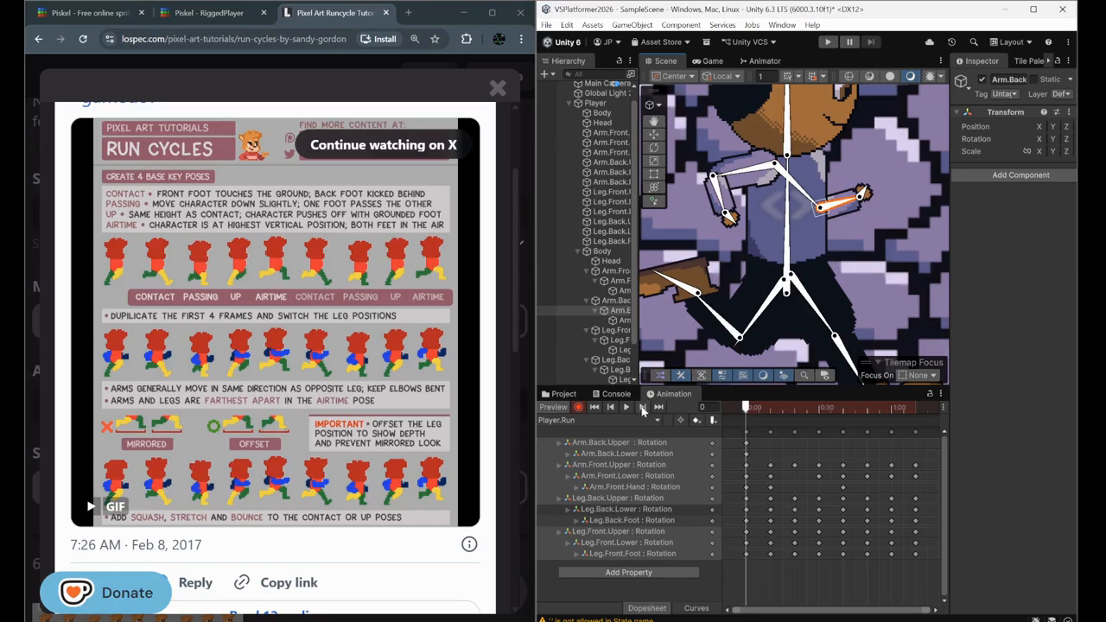
click(642, 408)
drag(800, 191, 810, 237)
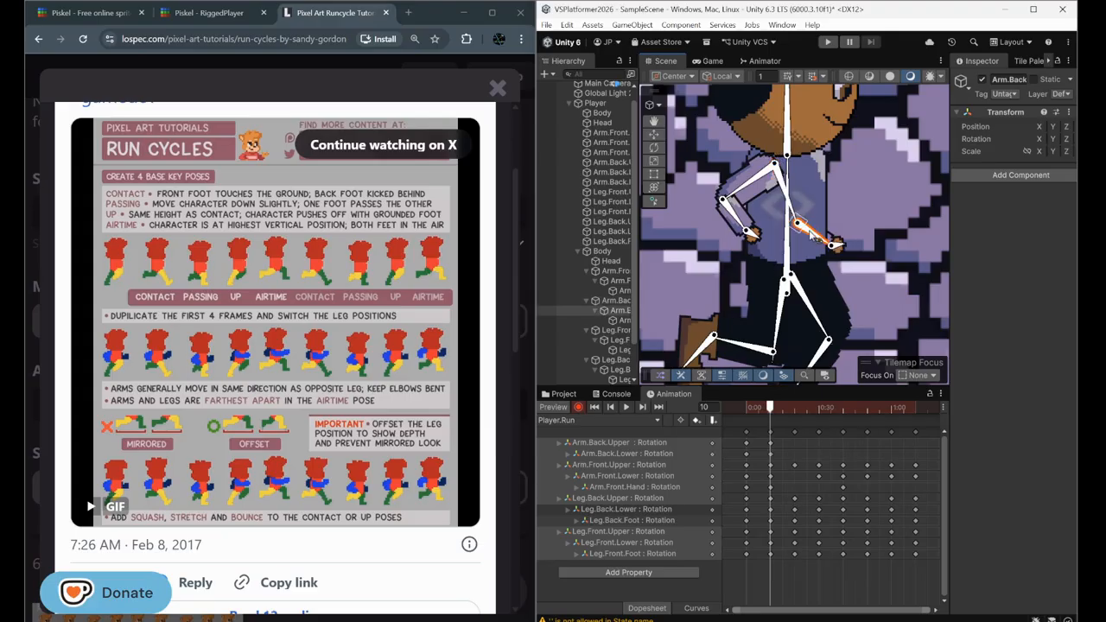
click(642, 407)
drag(791, 199, 768, 262)
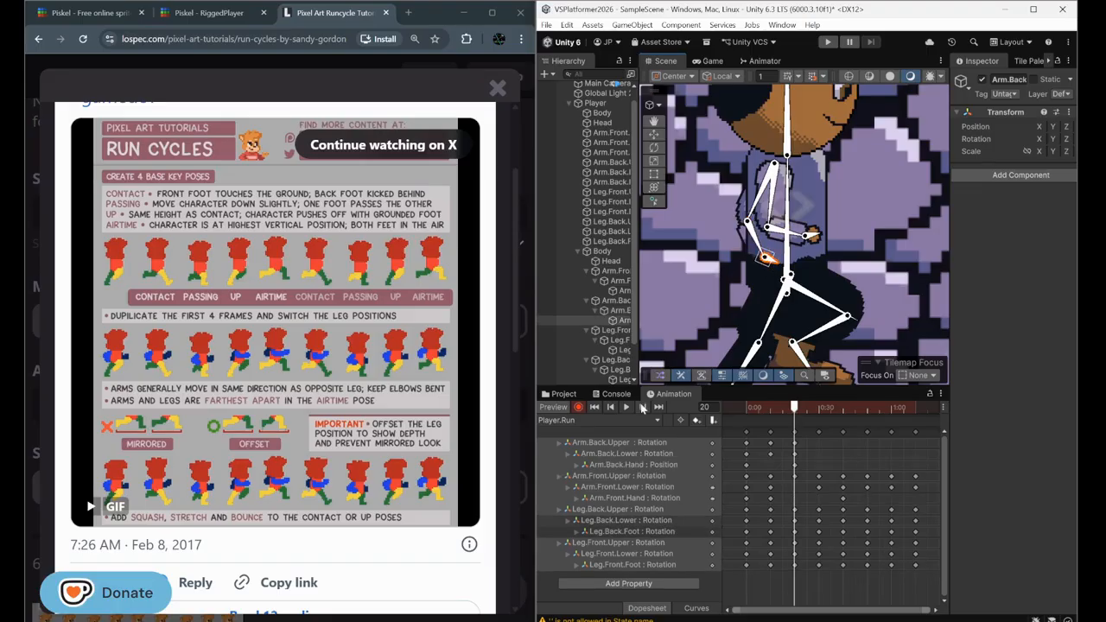
- Key the back arm behind the body with the elbow bent at frame 30, and adjust its swung-back pose at frame 40
click(642, 407)
drag(753, 207, 741, 188)
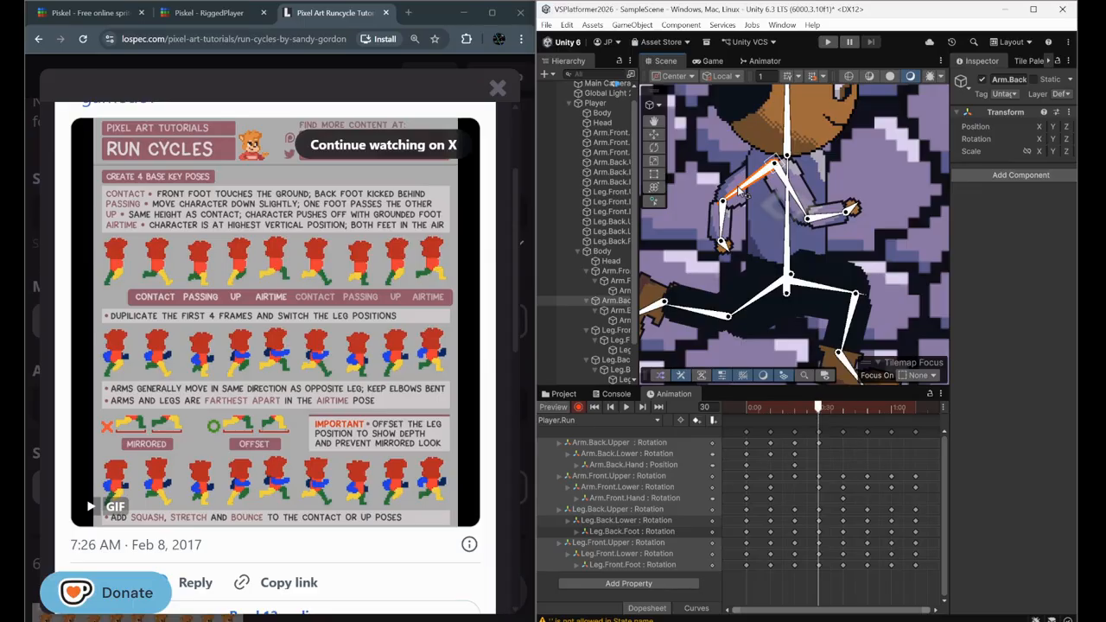
drag(740, 189, 745, 193)
drag(731, 233, 747, 229)
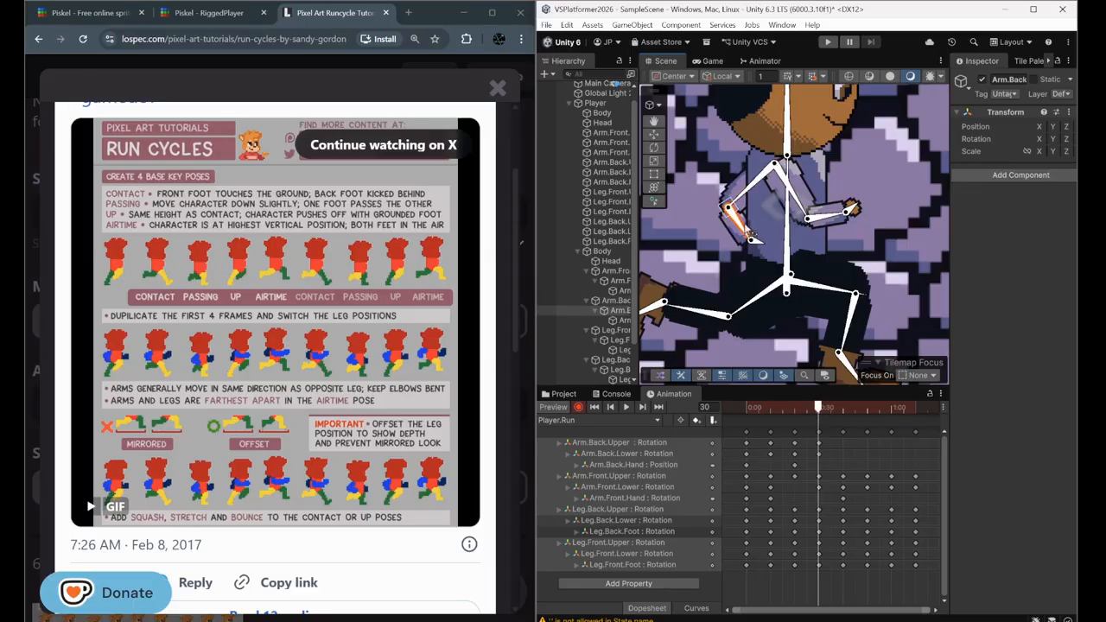
click(644, 407)
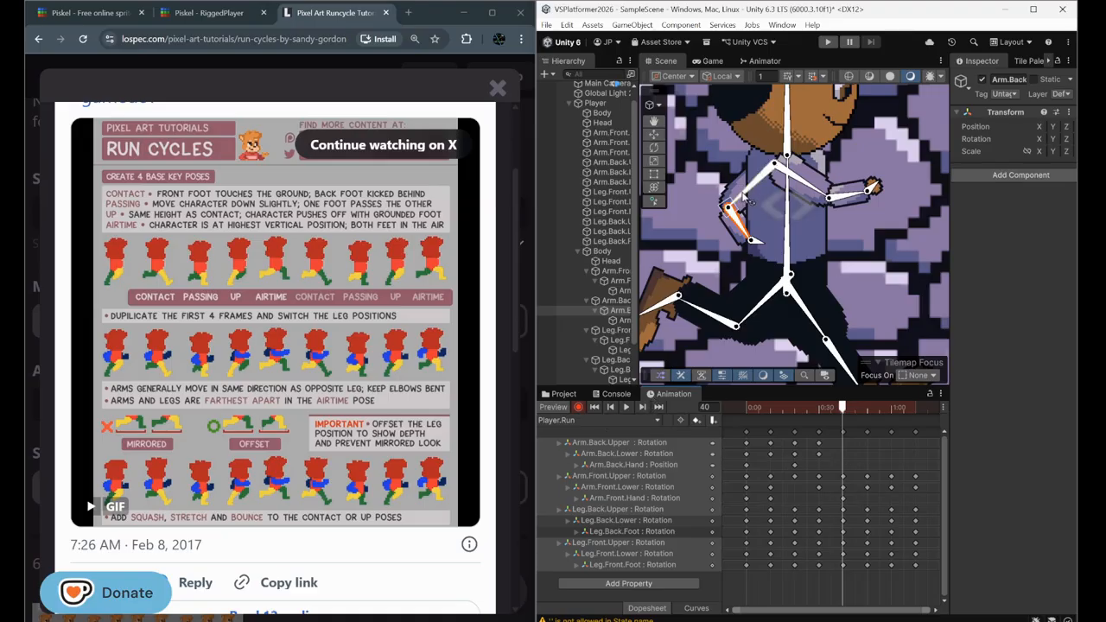
drag(743, 200, 725, 266)
- Key the back arm beside the body at frame 50, forward at frame 60 and raised farther forward at frame 70
click(643, 410)
click(645, 407)
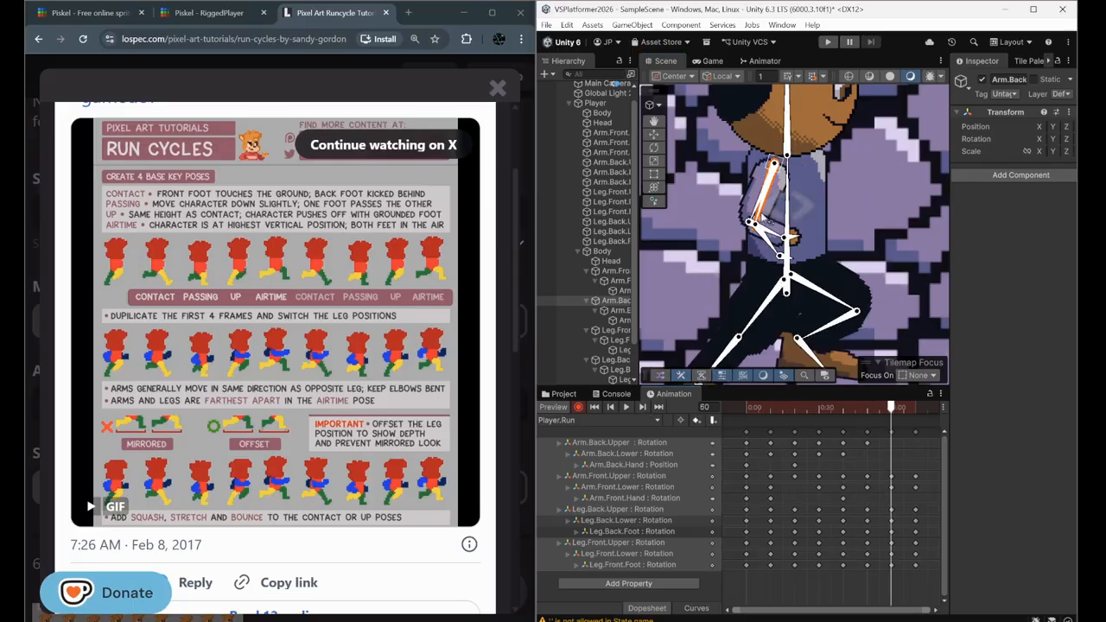
drag(761, 214, 798, 208)
click(645, 407)
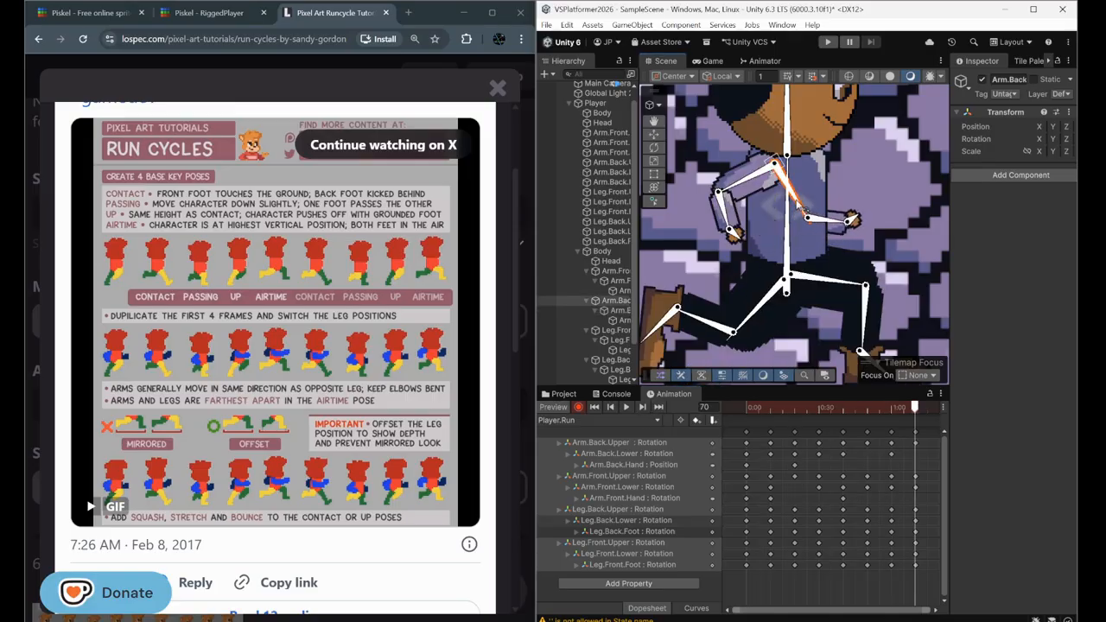
drag(798, 201, 809, 196)
- Play back the run clip to check the arms and legs together, and briefly start and stop Play mode
click(629, 407)
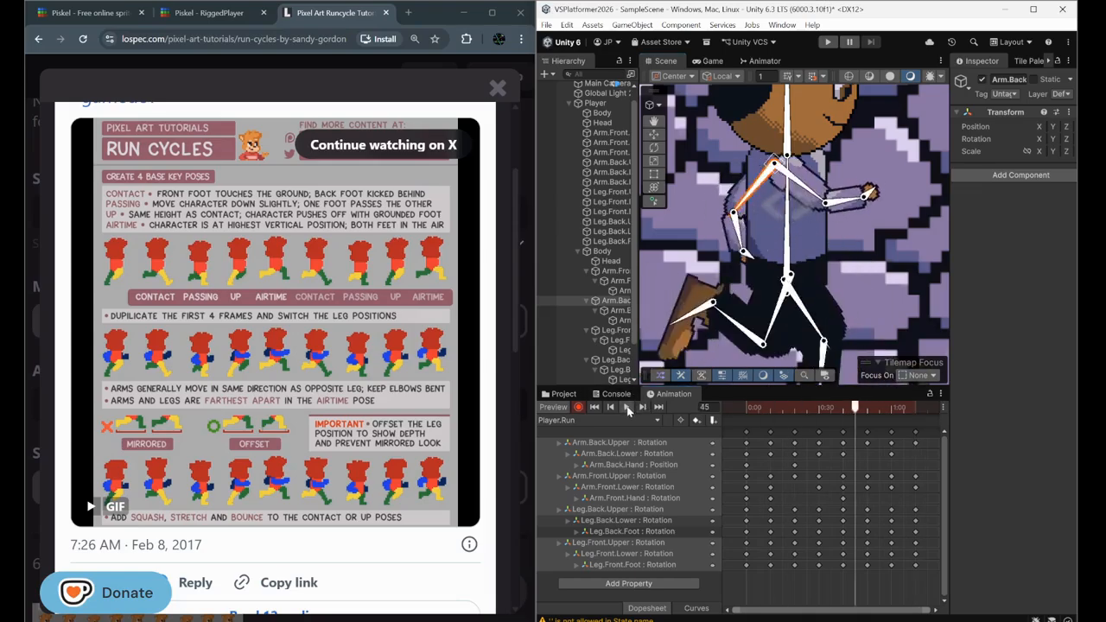
scroll(830, 260, down, 5)
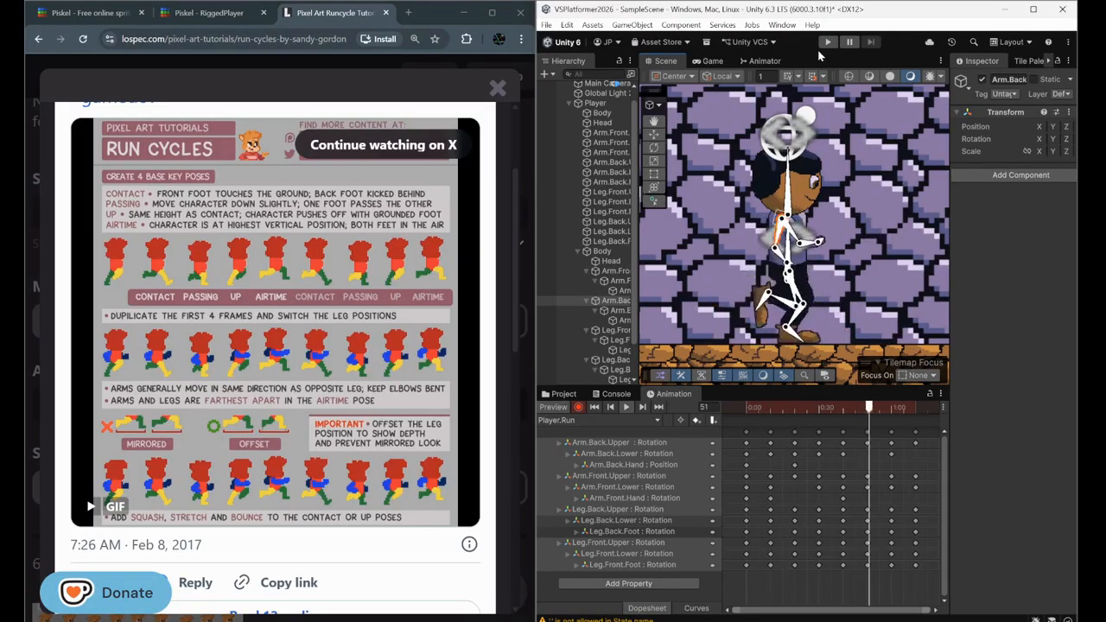
key(ctrl+p)
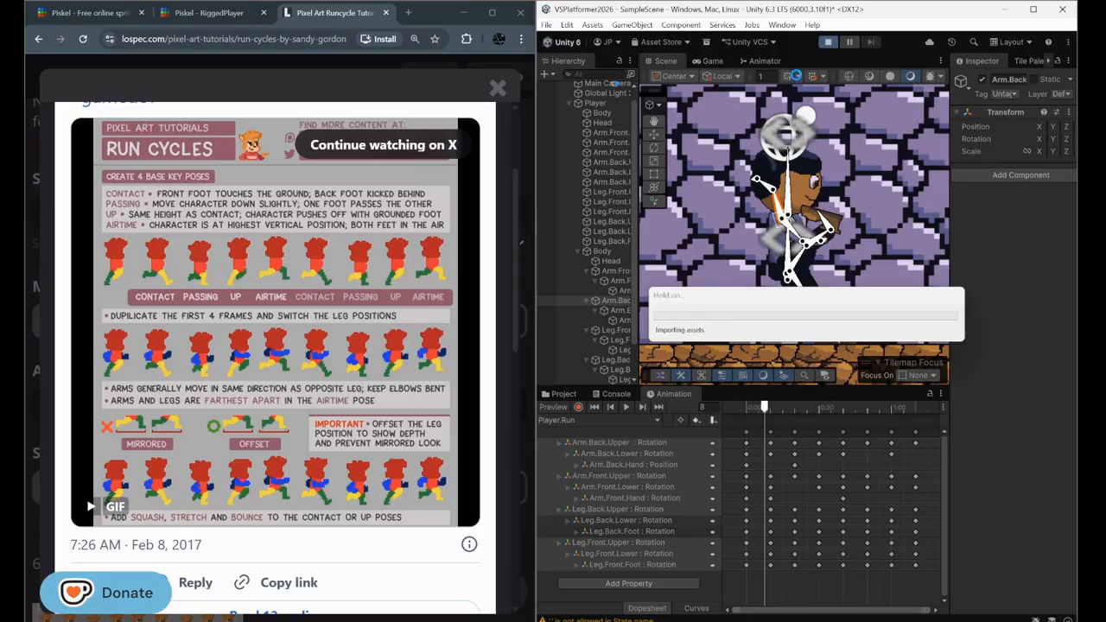
click(826, 42)
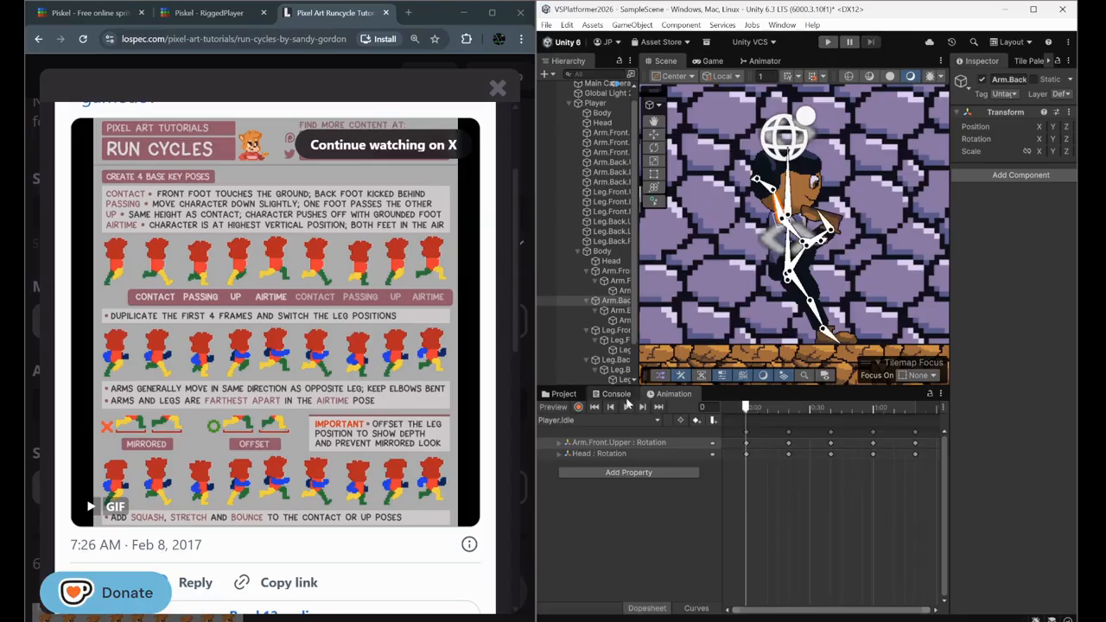
- Reopen the Player.Run clip and copy all its frame 0 keyframes to frame 80, checking the loop in playback
click(591, 420)
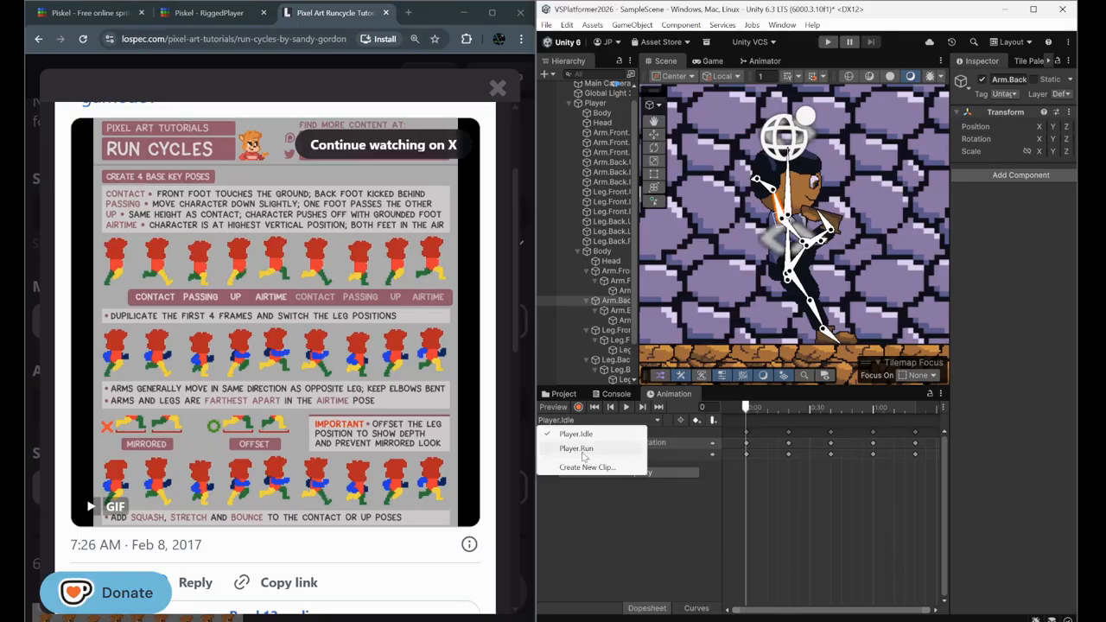
click(596, 446)
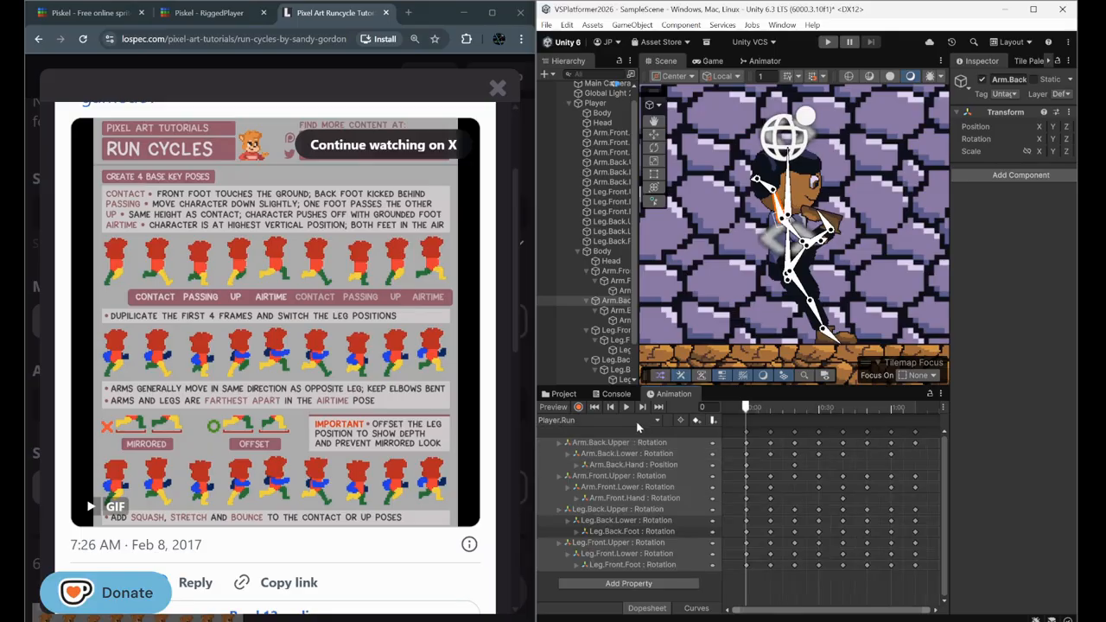
click(747, 432)
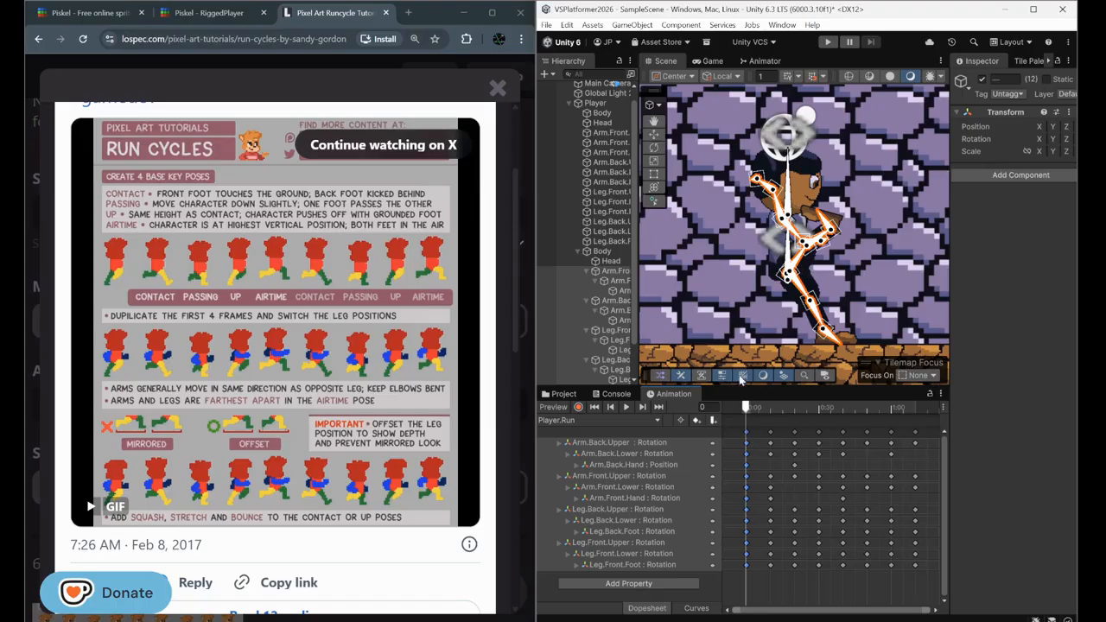
click(625, 407)
click(623, 410)
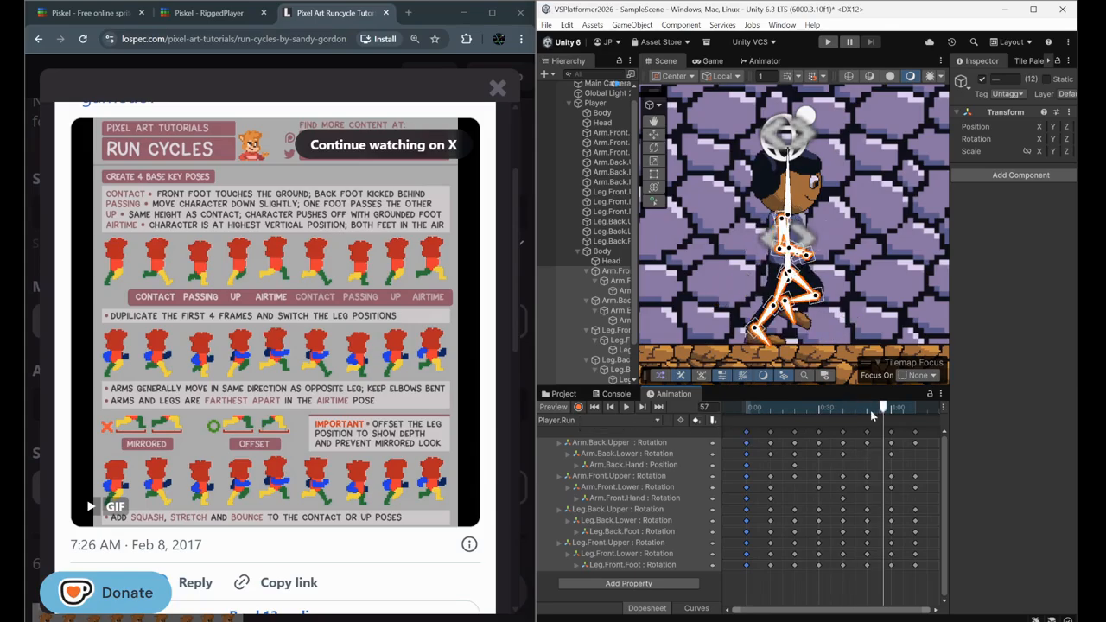
click(917, 408)
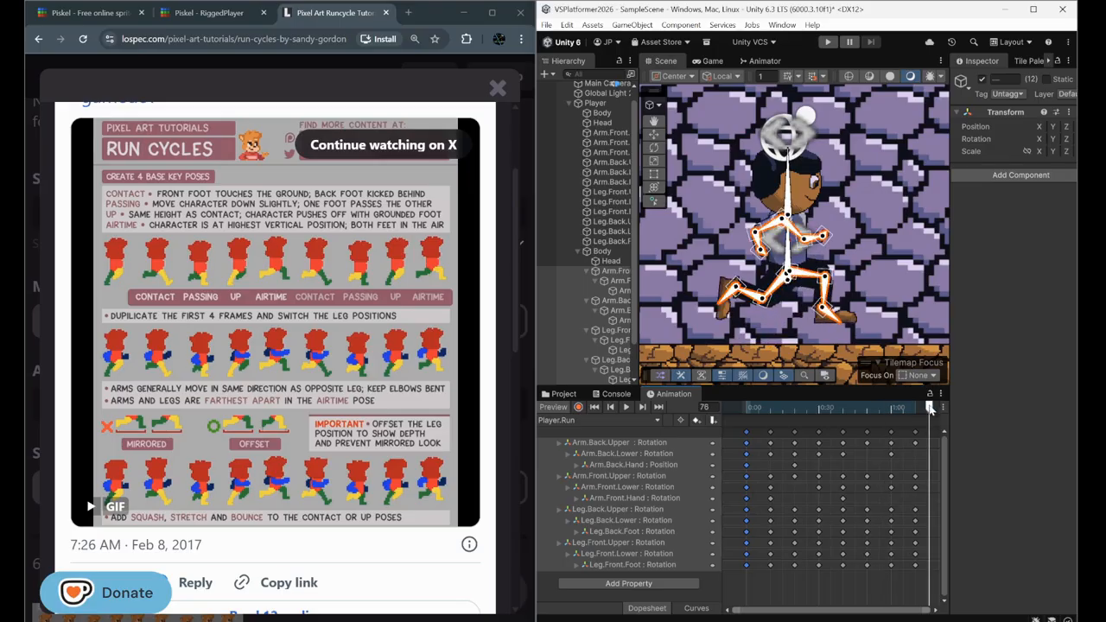
drag(917, 408, 941, 409)
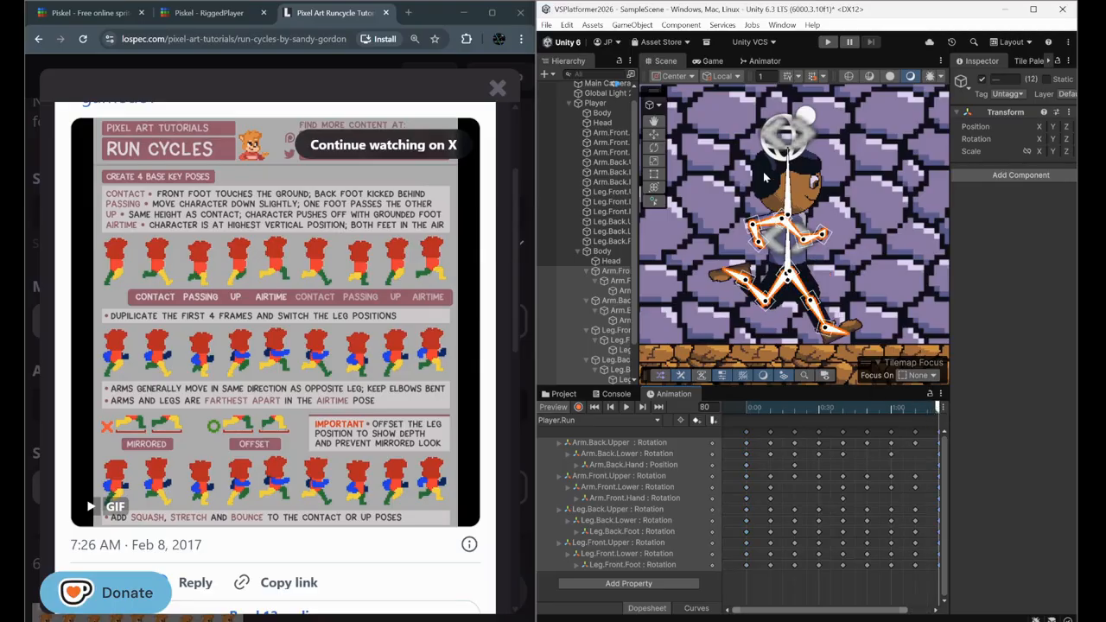
click(626, 407)
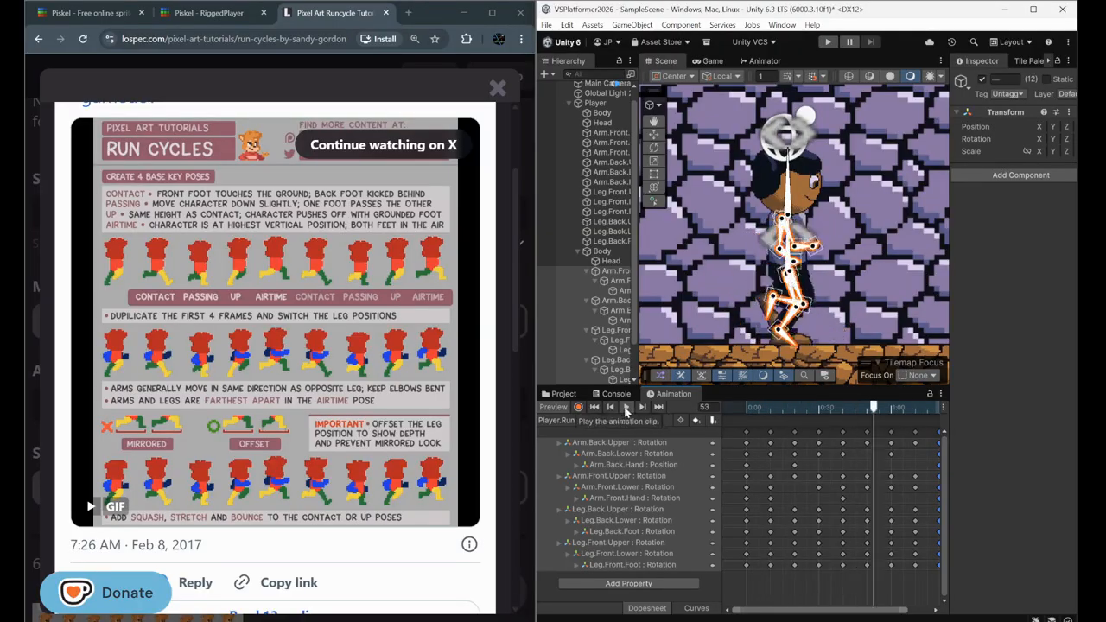
click(626, 409)
- Select all the clip's keyframes, compress them to span 0:00 to 1:00, and play back the faster run
scroll(791, 459, down, 3)
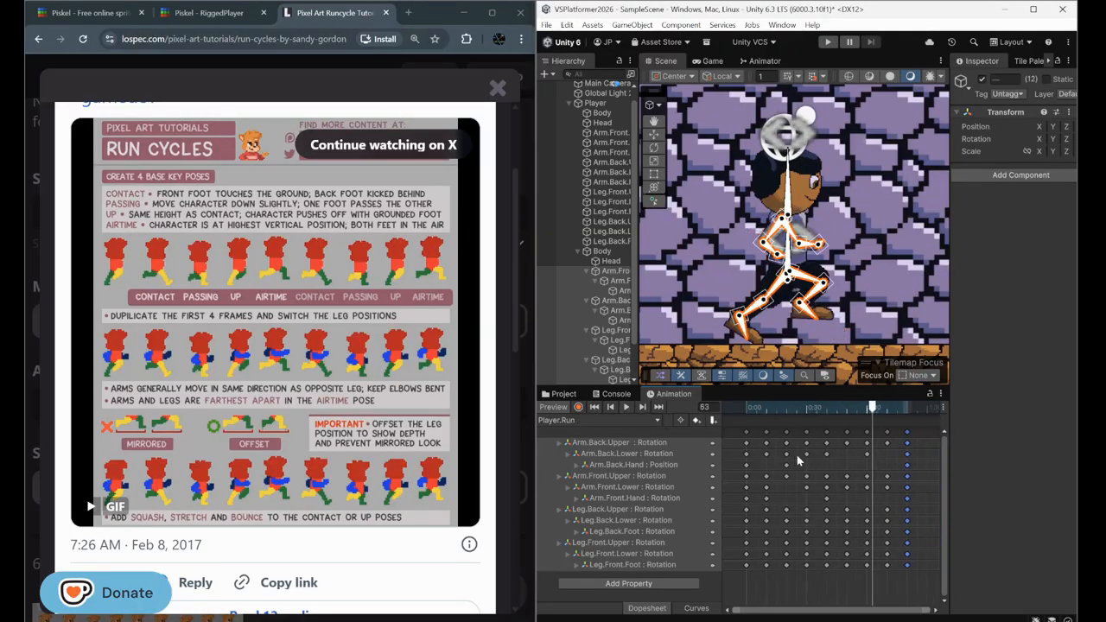
drag(910, 586, 722, 427)
scroll(890, 483, down, 3)
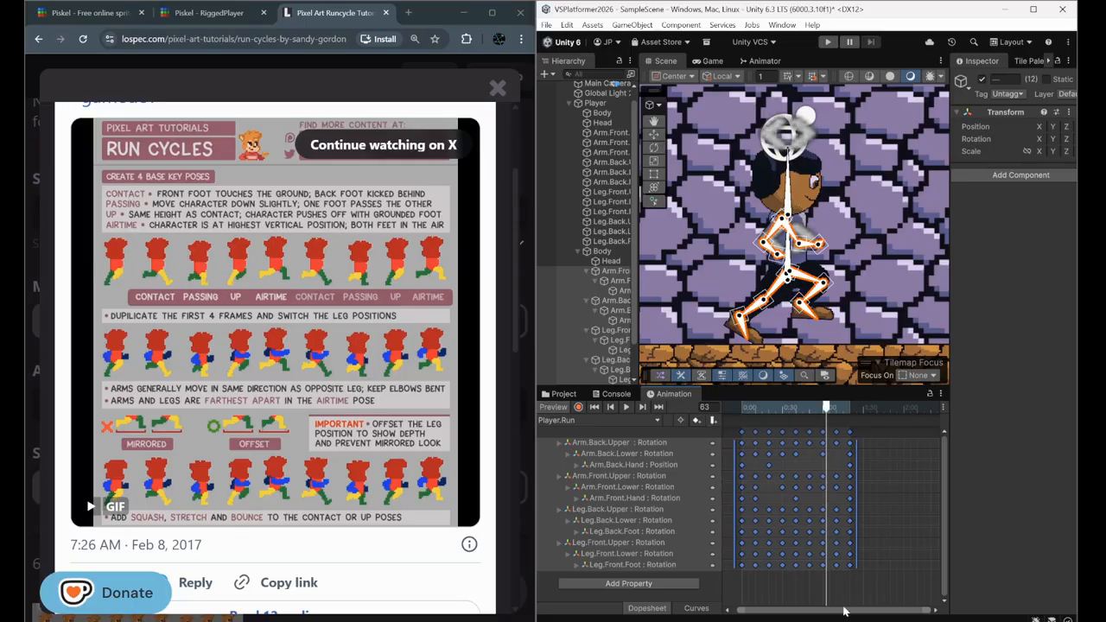
drag(844, 612, 821, 614)
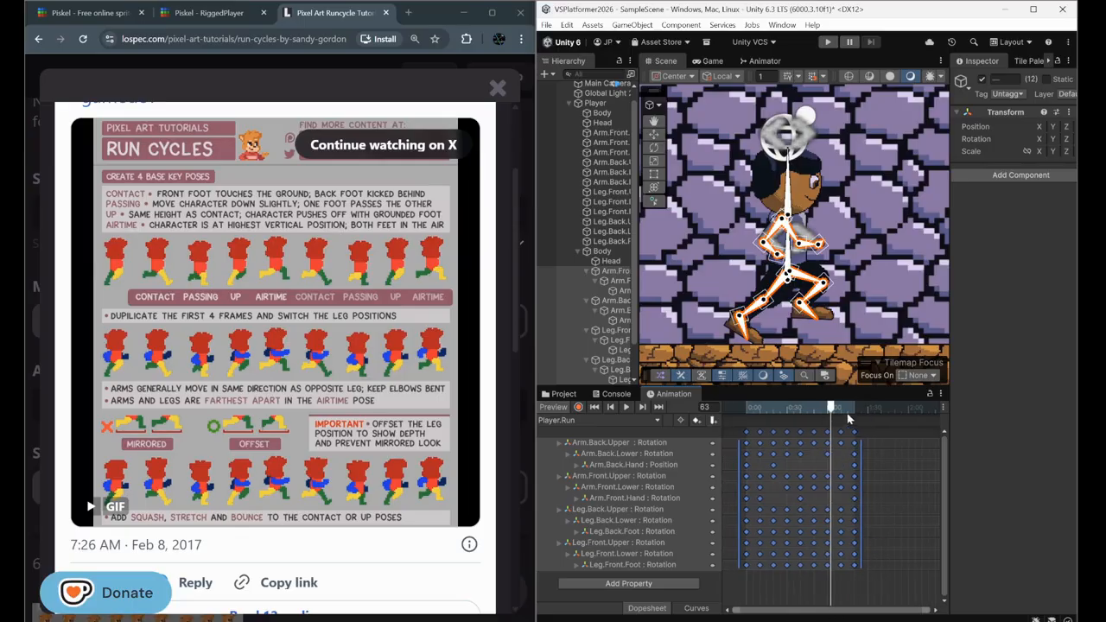
drag(851, 408, 854, 411)
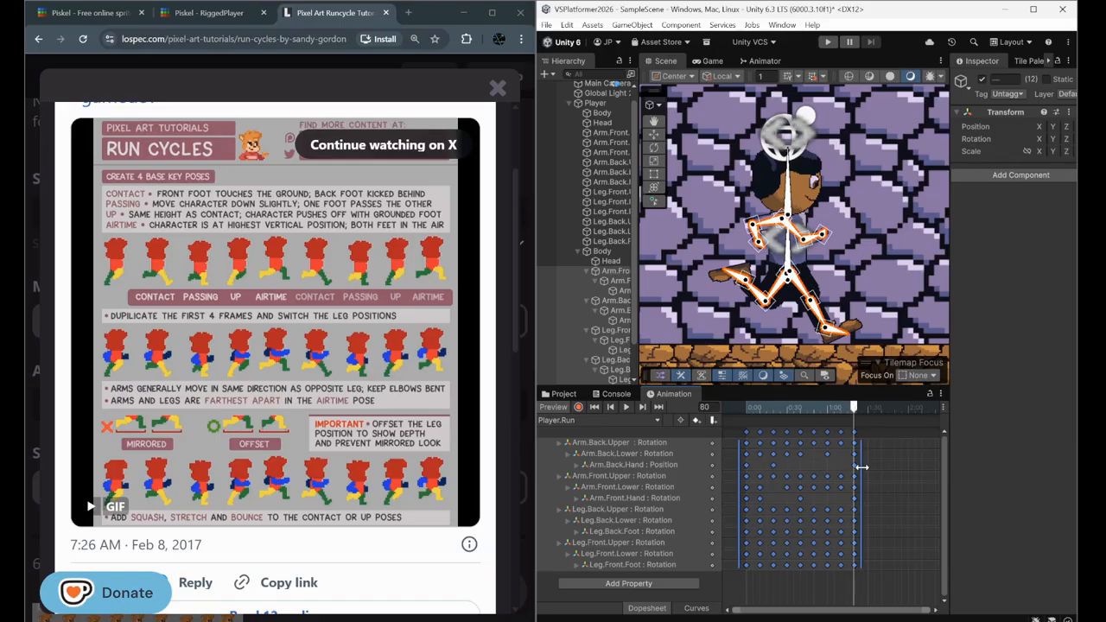
drag(862, 467, 835, 469)
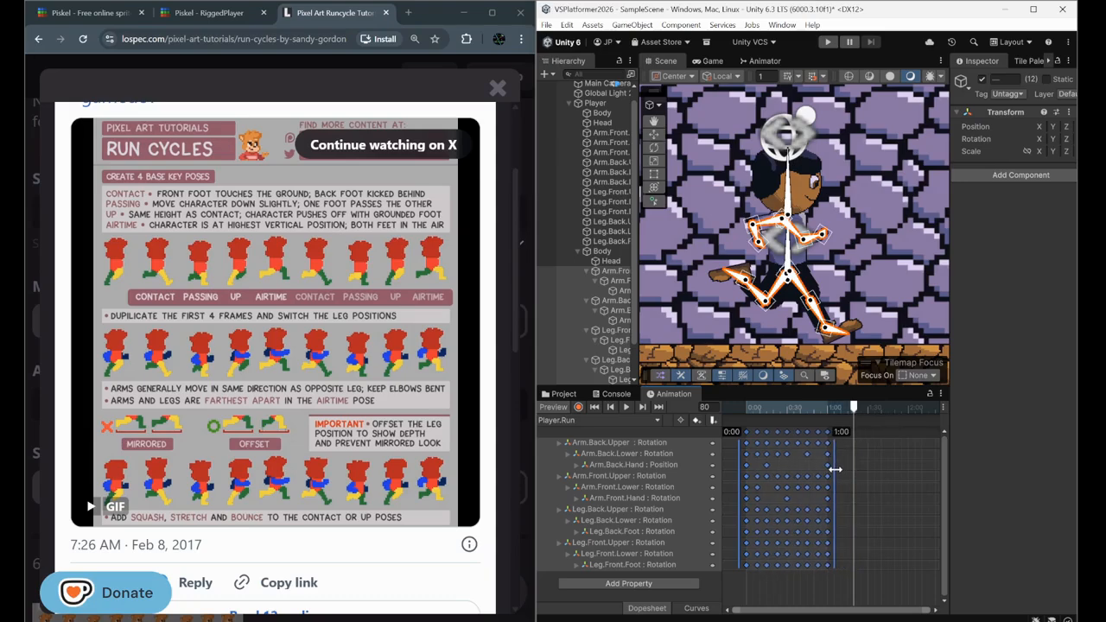
click(626, 407)
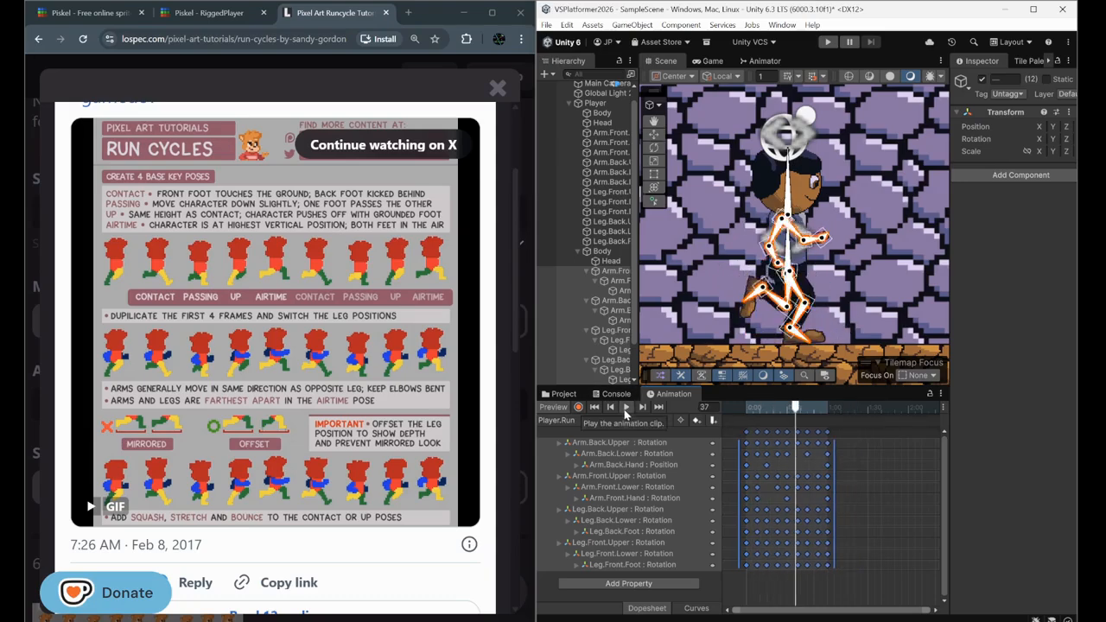